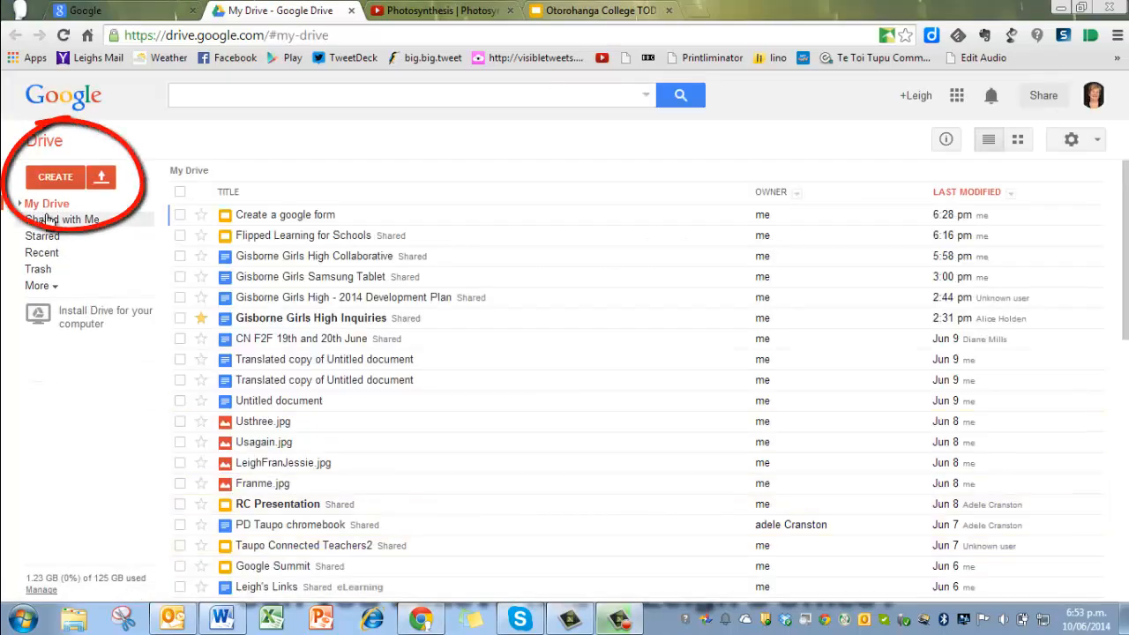
- Create a new form in Google Drive with the Argyle theme, keeping the default title
{"action": "left_click", "coordinate": [61, 180]}
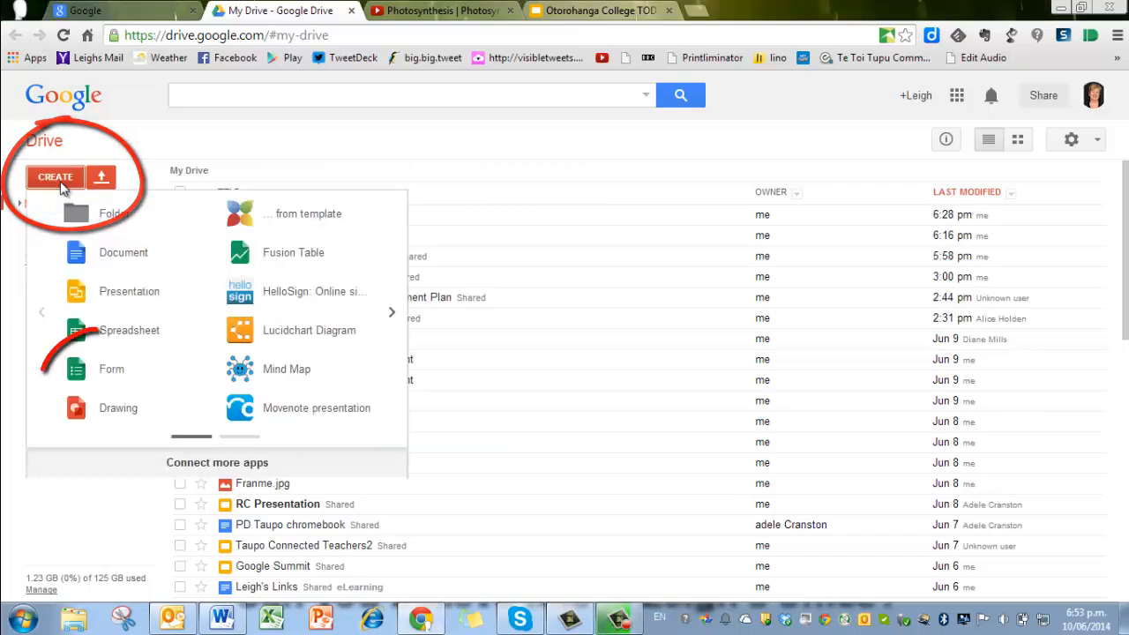
{"action": "left_click", "coordinate": [96, 376]}
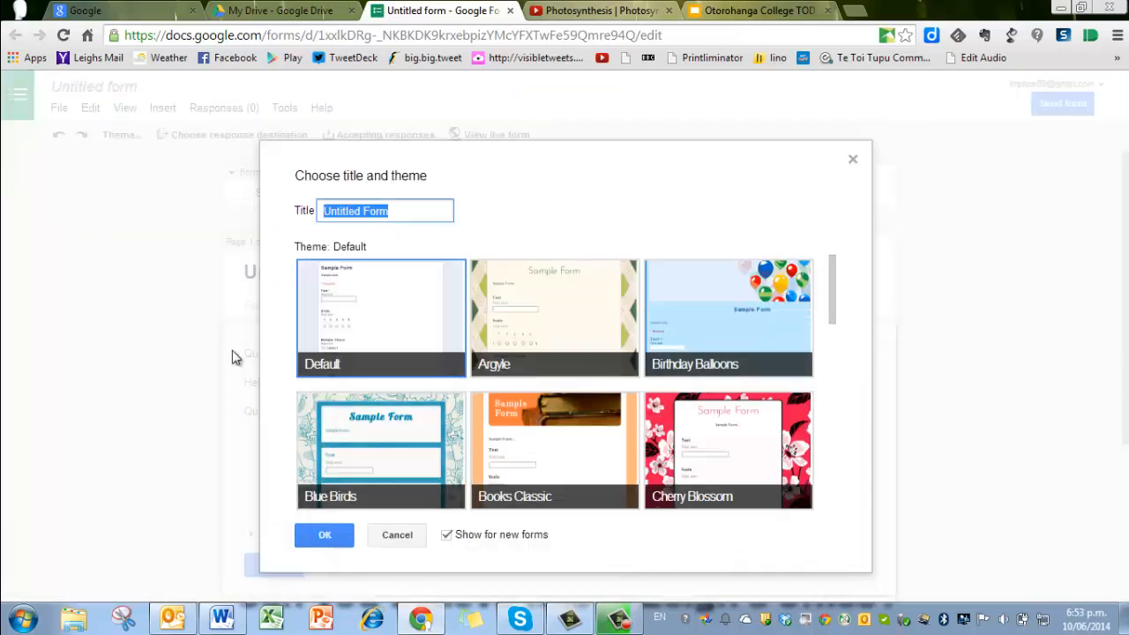
{"action": "left_click", "coordinate": [565, 337]}
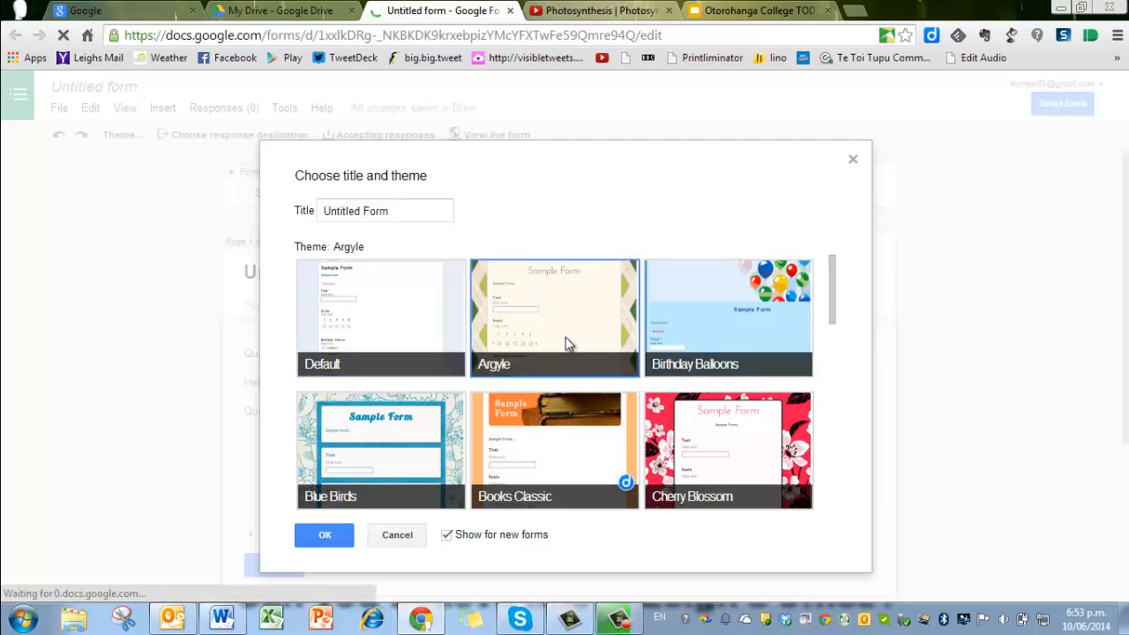
{"action": "left_click", "coordinate": [325, 536]}
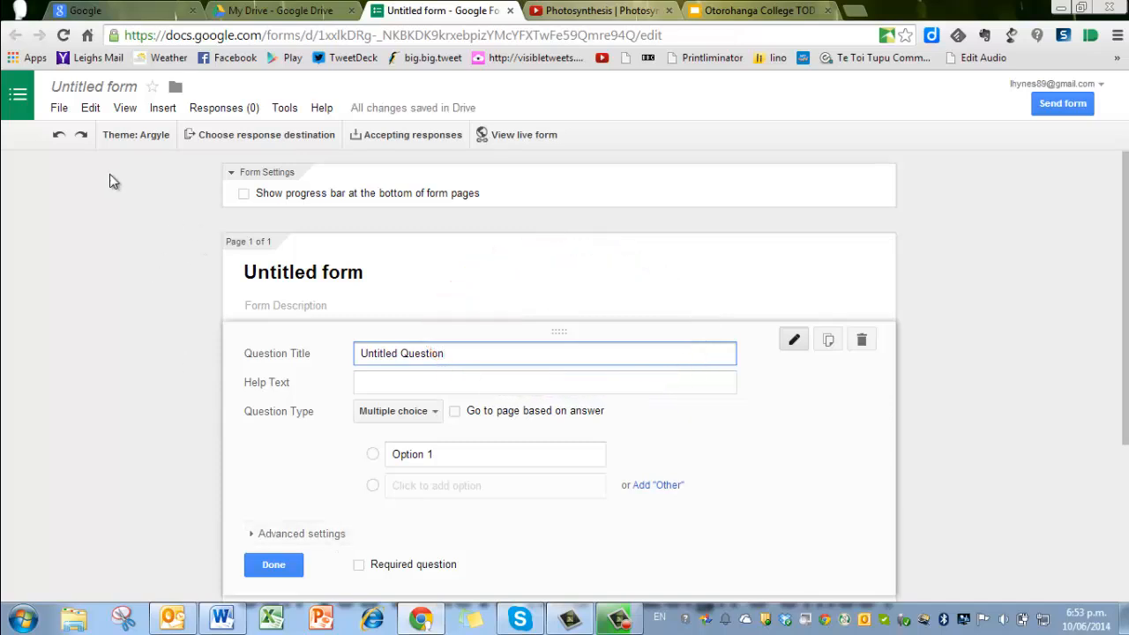
- Rename the form as "Flipped photosynthesis"
{"action": "left_click", "coordinate": [84, 88]}
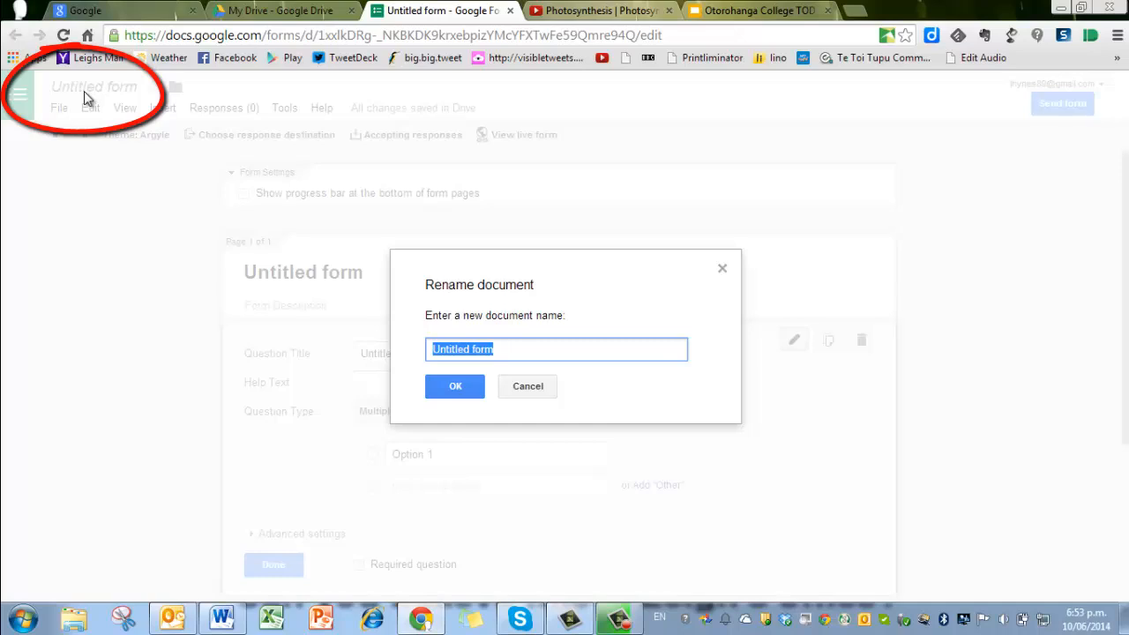
{"action": "type", "text": "Flipped photosynthesis"}
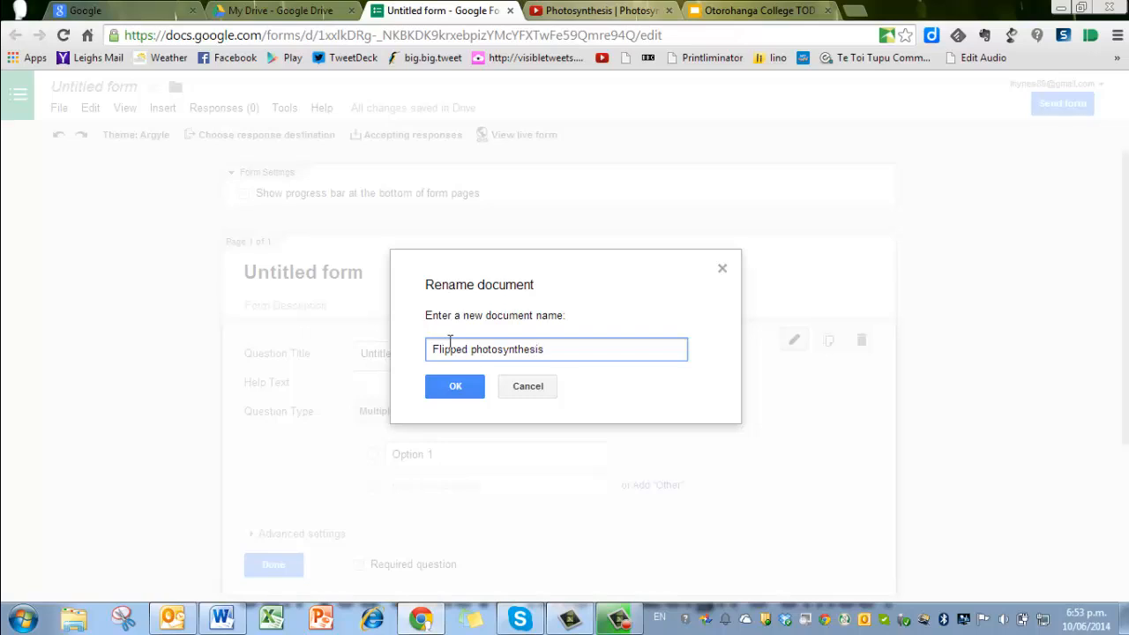
{"action": "left_click", "coordinate": [458, 388]}
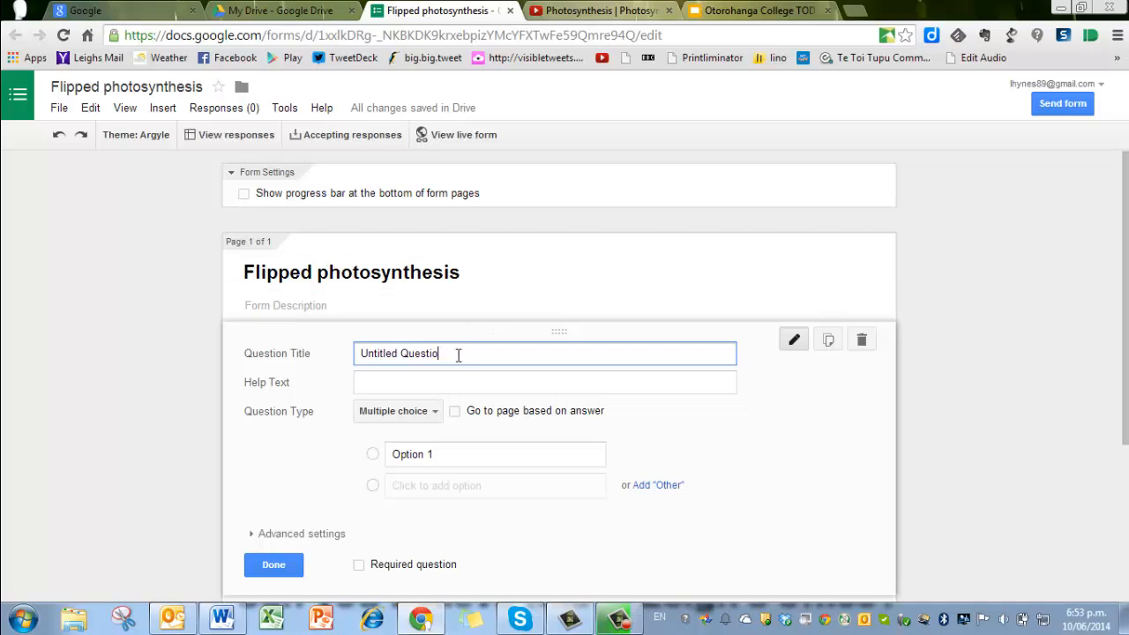
- Title the first question "Name" and set its question type to Text
{"action": "key", "text": "BackSpace"}
{"action": "key", "text": "BackSpace"}
{"action": "key", "text": "BackSpace"}
{"action": "key", "text": "BackSpace"}
{"action": "key", "text": "BackSpace"}
{"action": "key", "text": "BackSpace"}
{"action": "key", "text": "BackSpace"}
{"action": "key", "text": "BackSpace"}
{"action": "key", "text": "BackSpace"}
{"action": "key", "text": "BackSpace"}
{"action": "key", "text": "BackSpace"}
{"action": "key", "text": "BackSpace"}
{"action": "key", "text": "BackSpace"}
{"action": "key", "text": "BackSpace"}
{"action": "key", "text": "BackSpace"}
{"action": "key", "text": "BackSpace"}
{"action": "type", "text": "Name"}
{"action": "left_click", "coordinate": [432, 411]}
{"action": "left_click", "coordinate": [396, 367]}
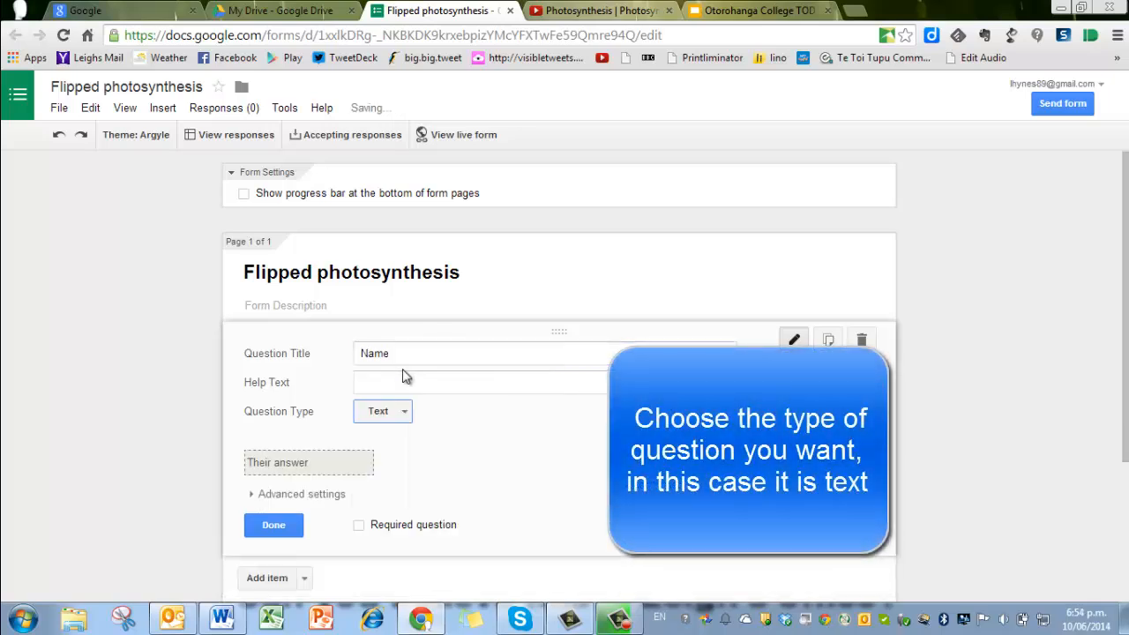
- Make the Name question required and add a new blank question below it
{"action": "left_click", "coordinate": [360, 525]}
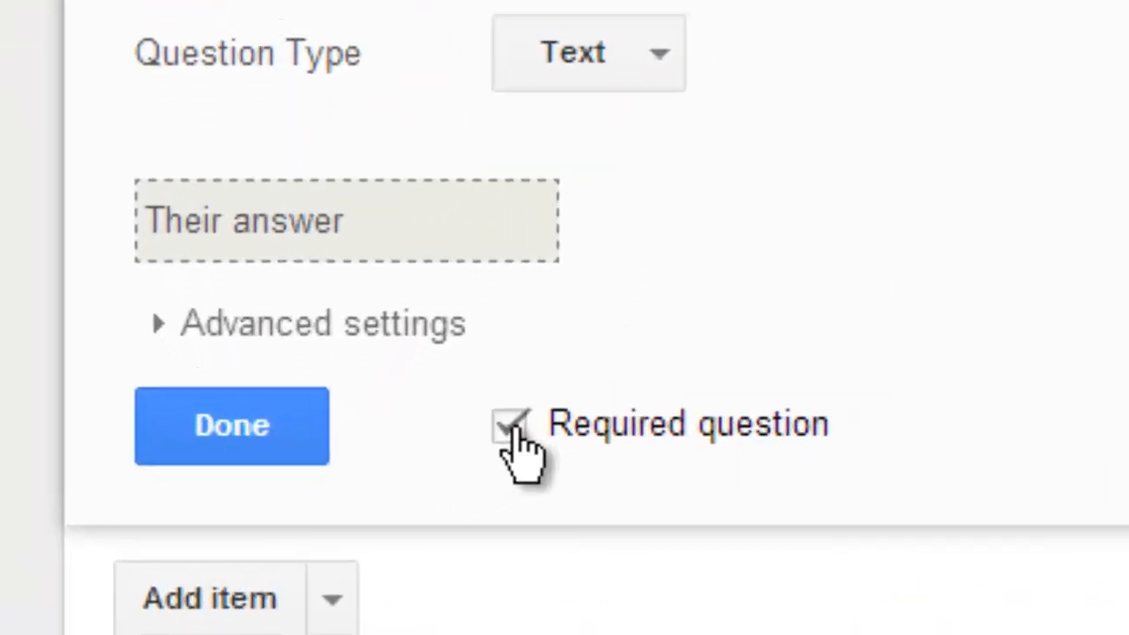
{"action": "left_click", "coordinate": [255, 441]}
{"action": "scroll", "coordinate": [252, 423], "scroll_direction": "down", "scroll_amount": 2}
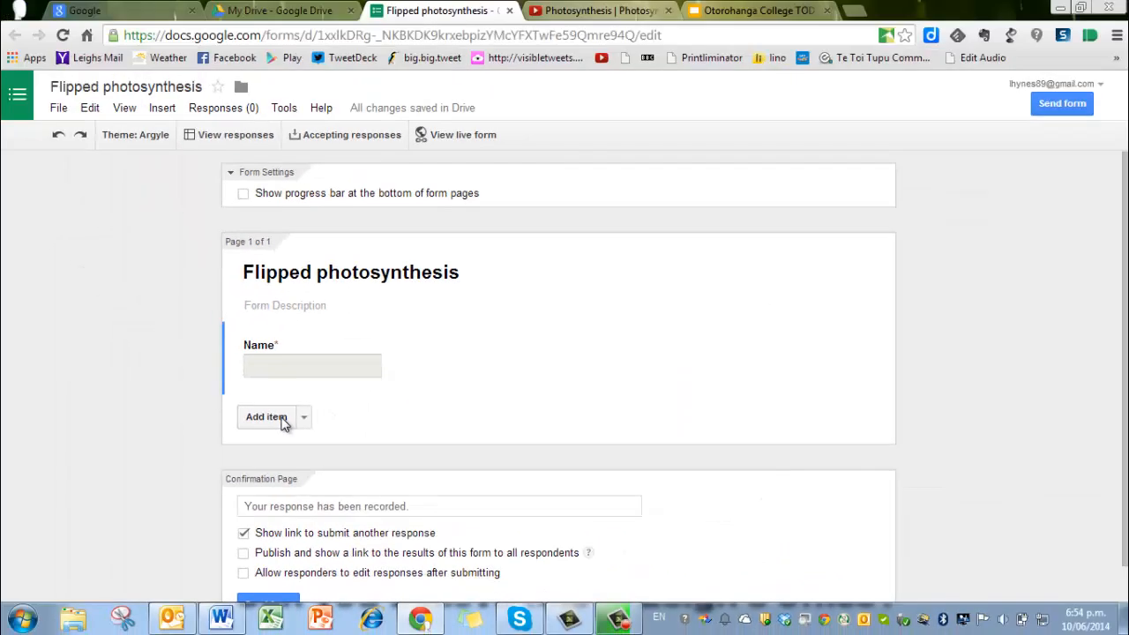
{"action": "left_click", "coordinate": [267, 417]}
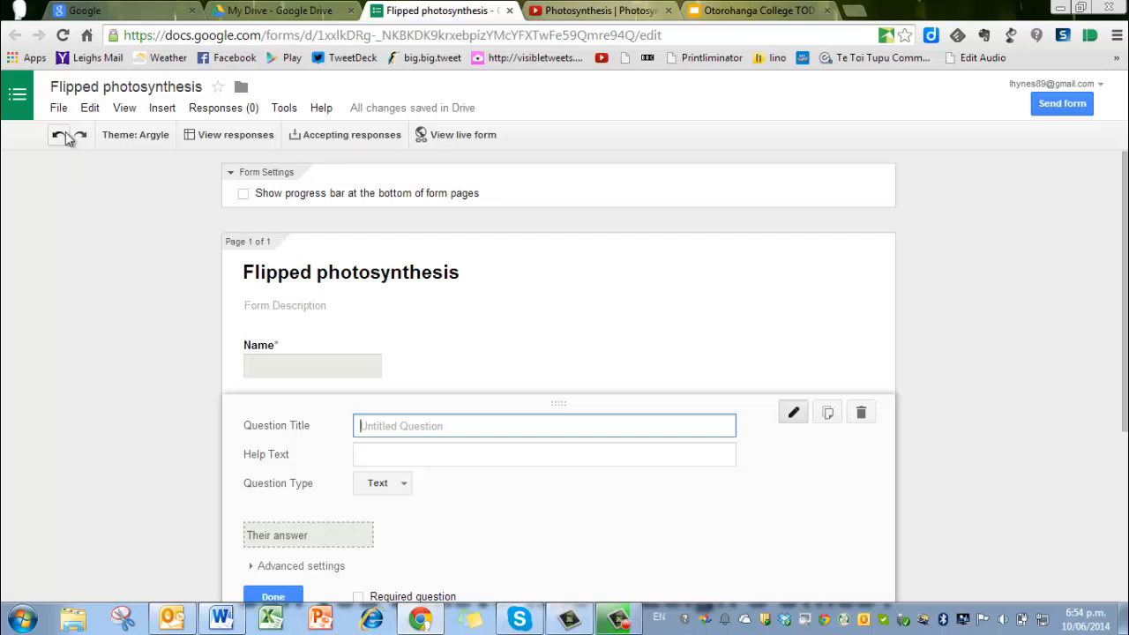
- Start inserting a video into the form and copy the address of the photosynthesis video open in YouTube
{"action": "left_click", "coordinate": [162, 110]}
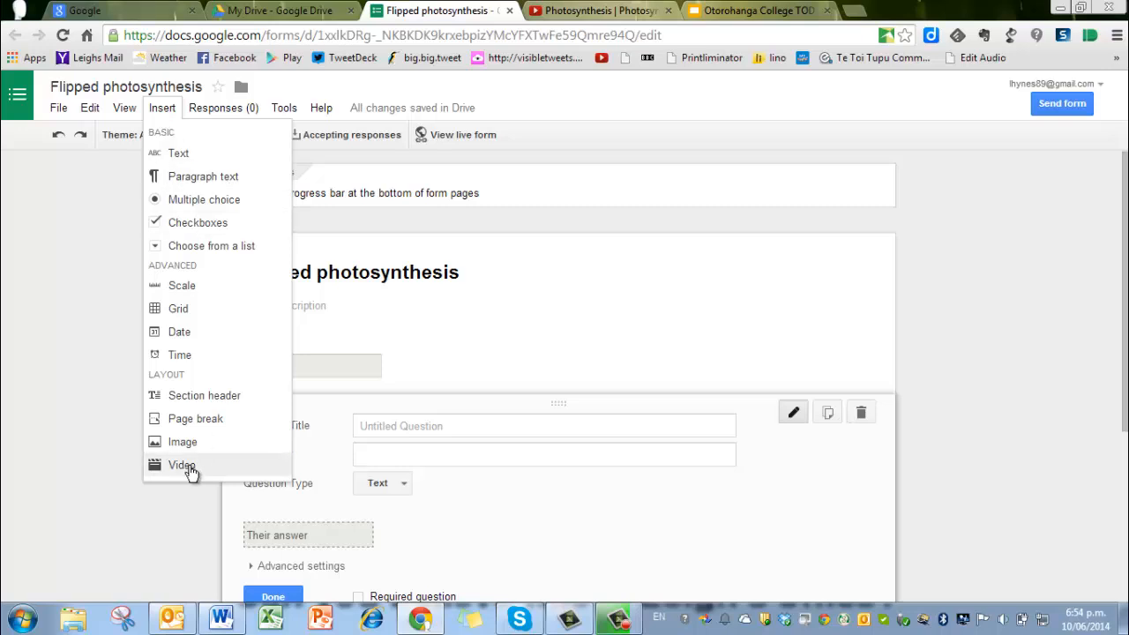
{"action": "left_click", "coordinate": [185, 465]}
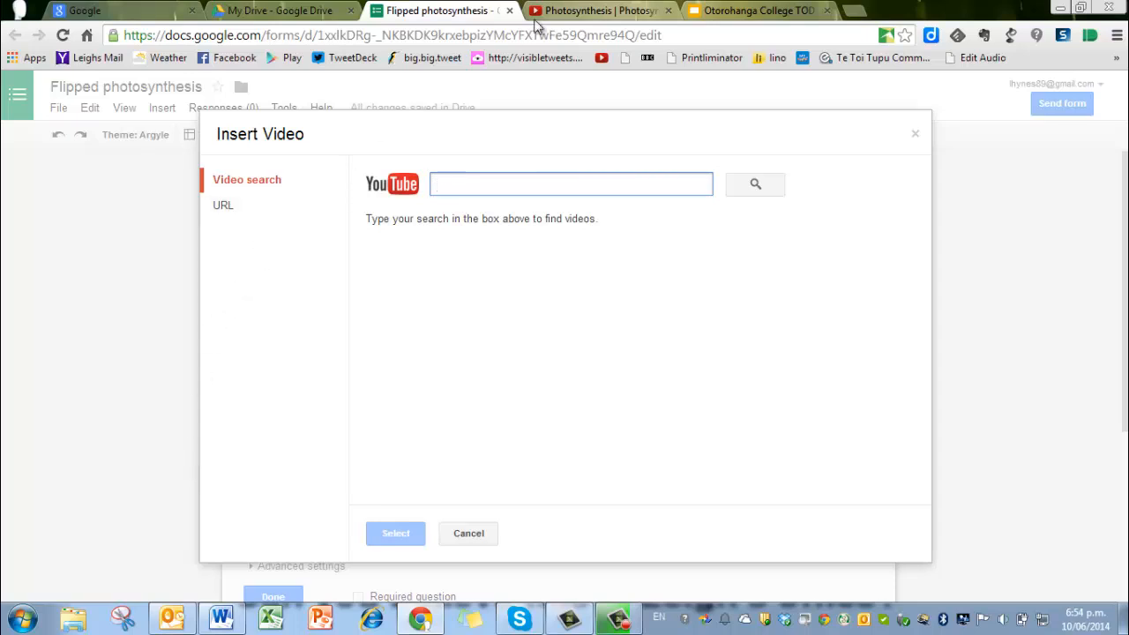
{"action": "left_click", "coordinate": [584, 10]}
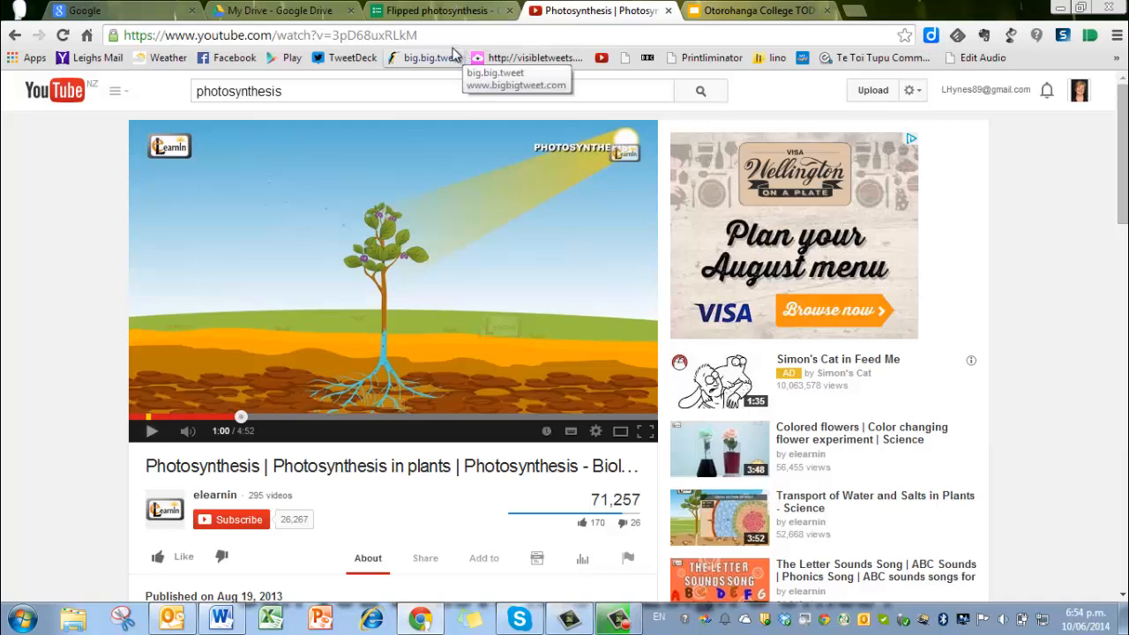
{"action": "left_click_drag", "start_coordinate": [432, 37], "coordinate": [101, 24]}
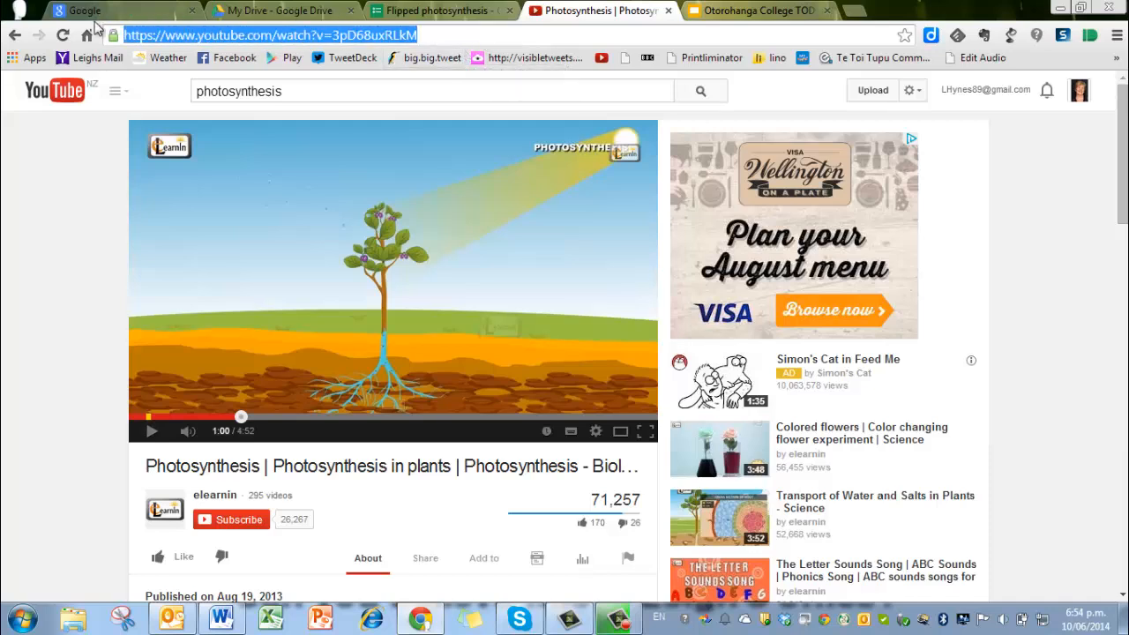
{"action": "right_click", "coordinate": [190, 39]}
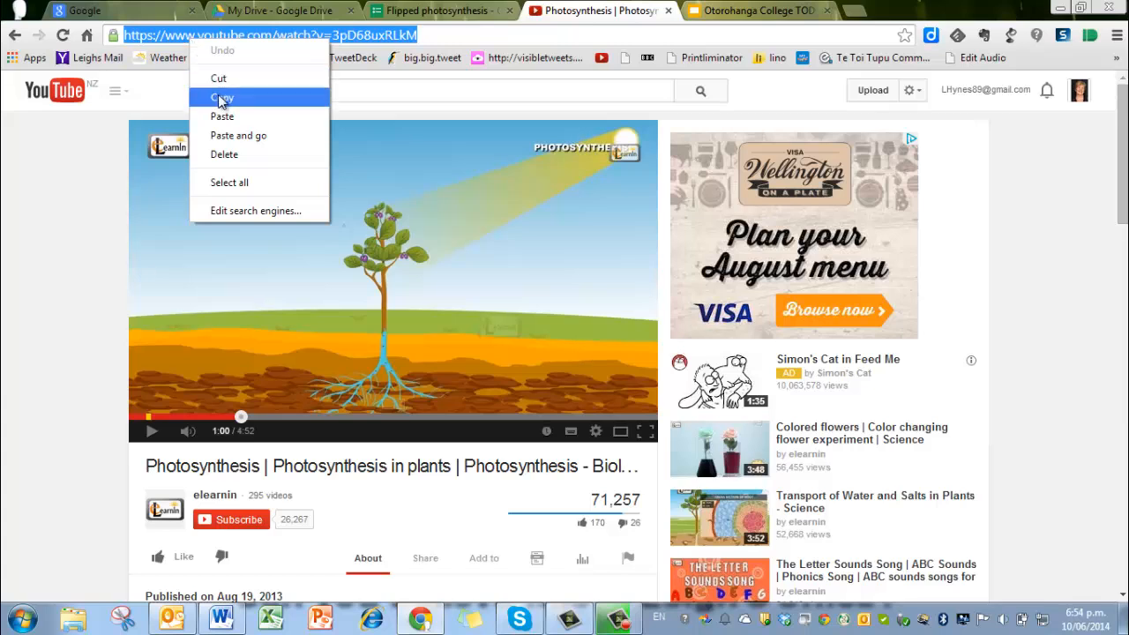
{"action": "left_click", "coordinate": [216, 98]}
{"action": "left_click", "coordinate": [402, 9]}
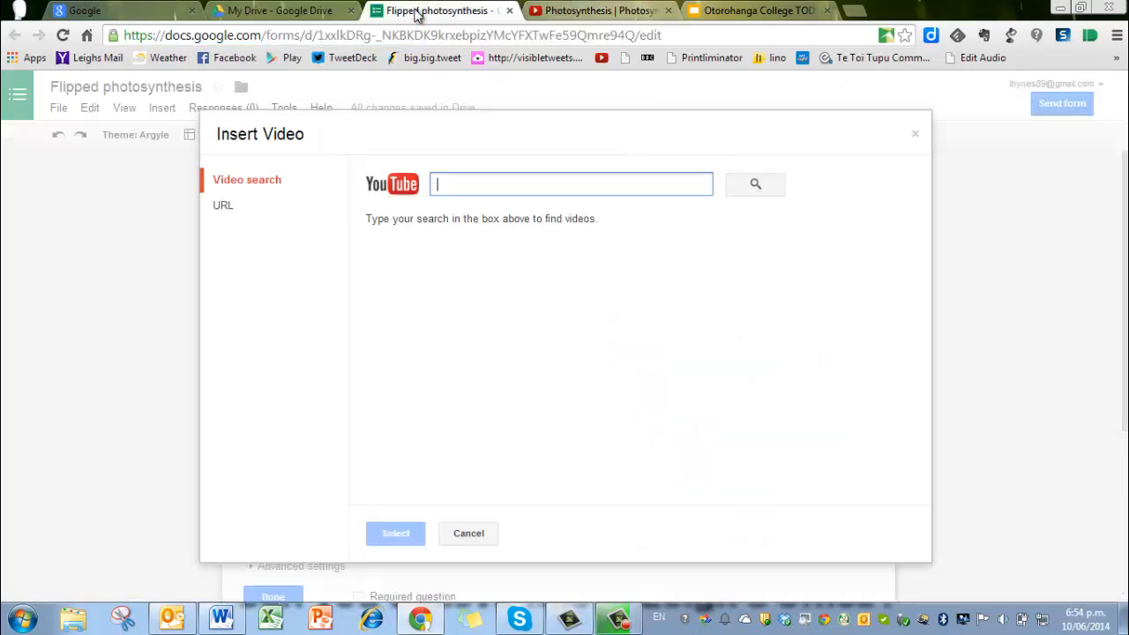
{"action": "right_click", "coordinate": [449, 181]}
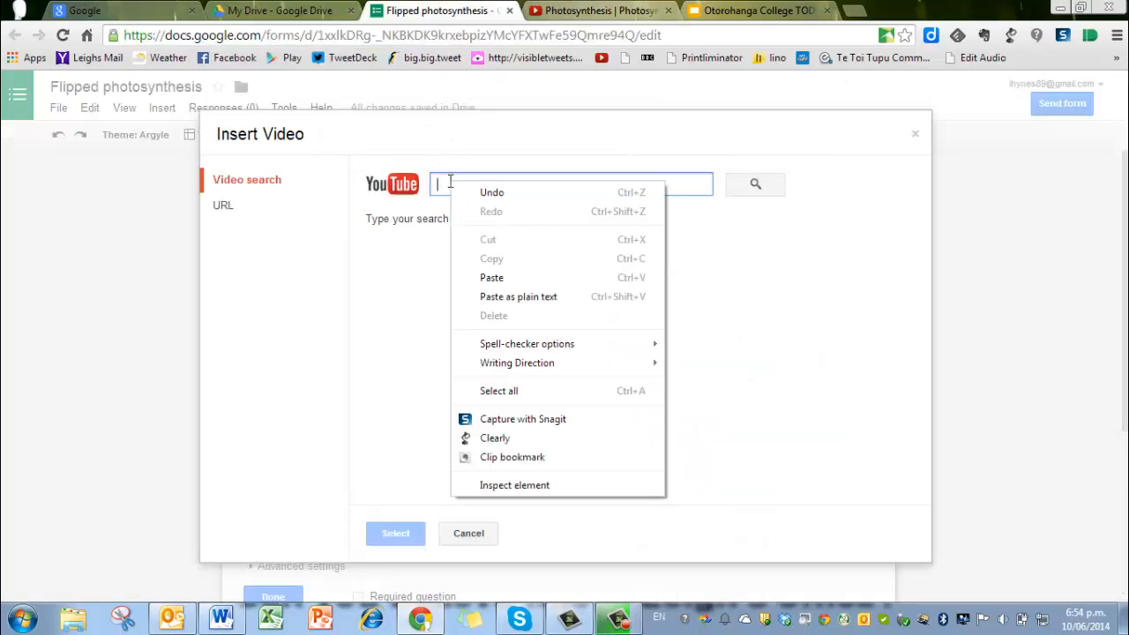
{"action": "left_click", "coordinate": [482, 278]}
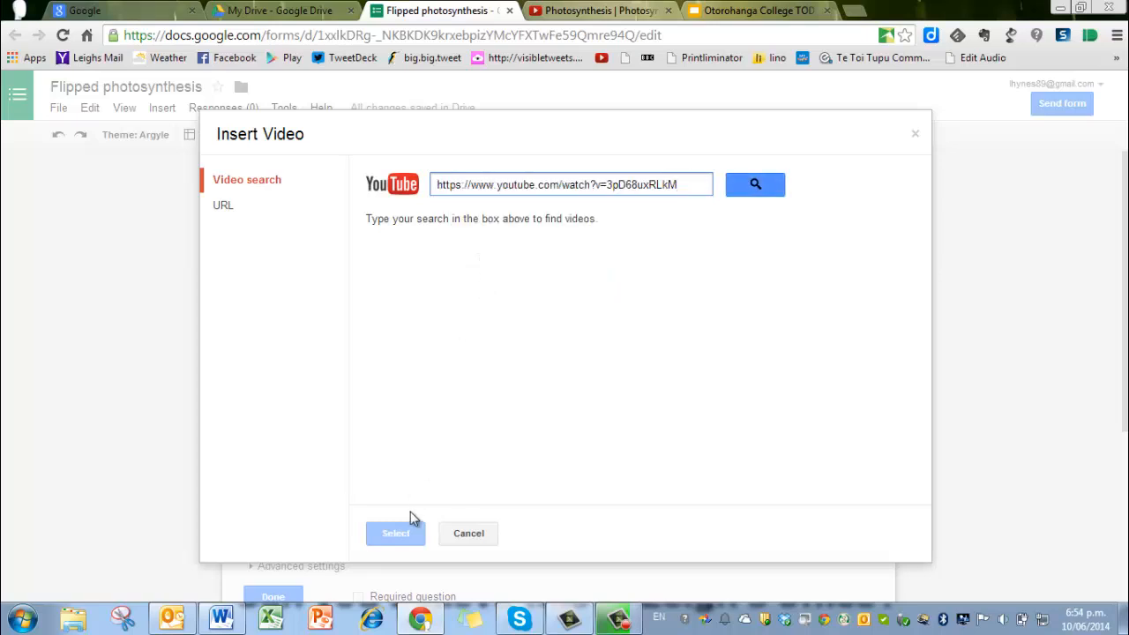
{"action": "left_click", "coordinate": [754, 185]}
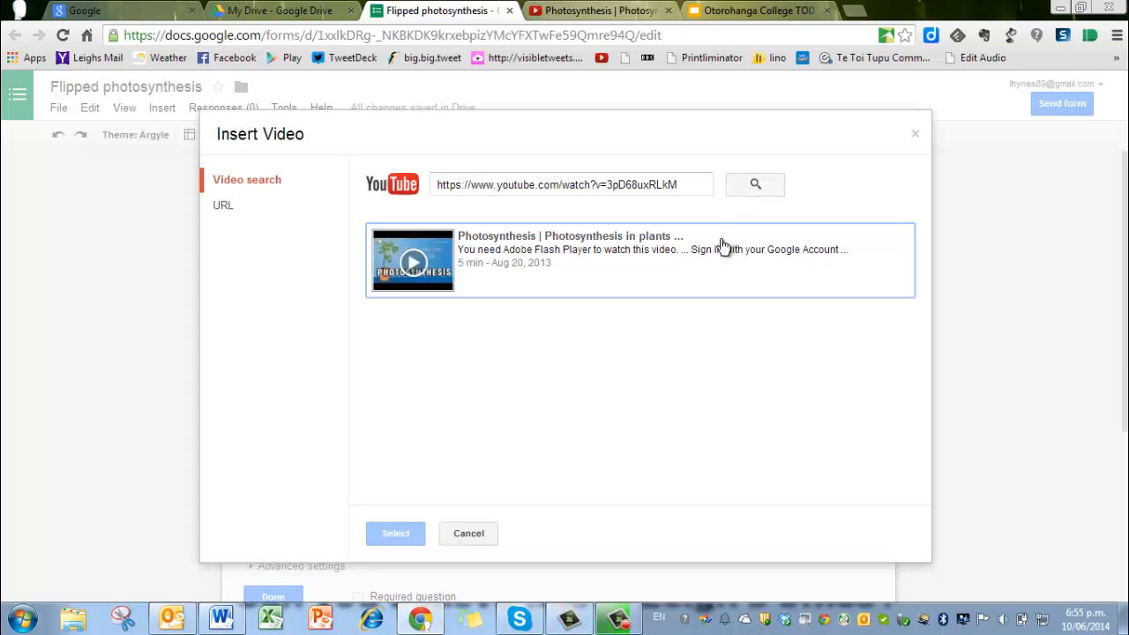
- Load the video preview by URL, using the copied YouTube address
{"action": "left_click", "coordinate": [221, 214]}
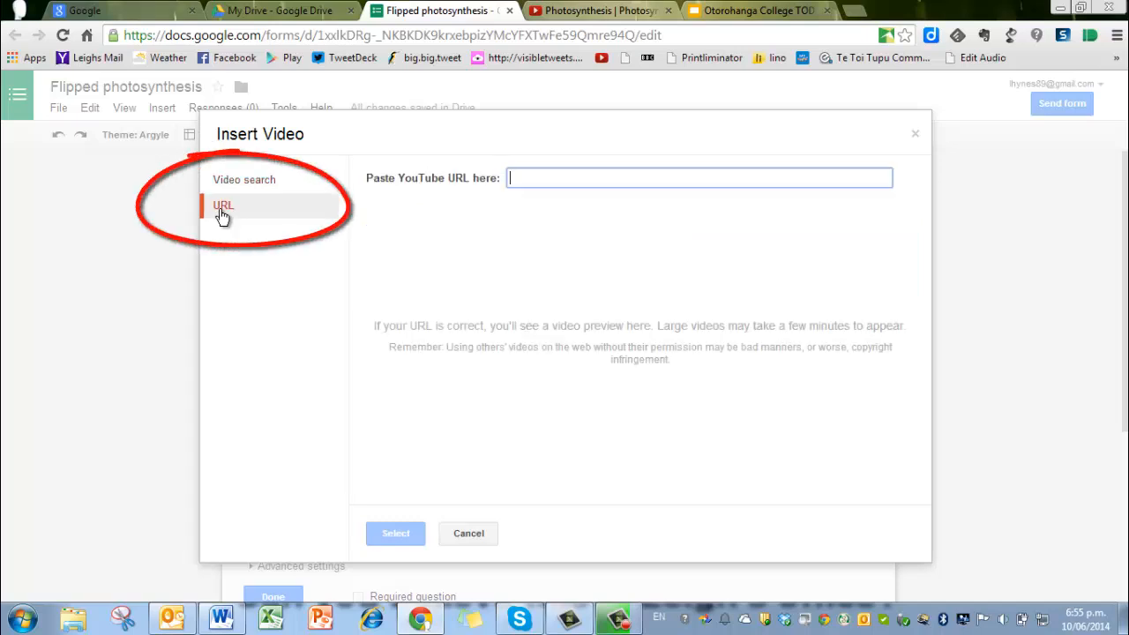
{"action": "right_click", "coordinate": [535, 180]}
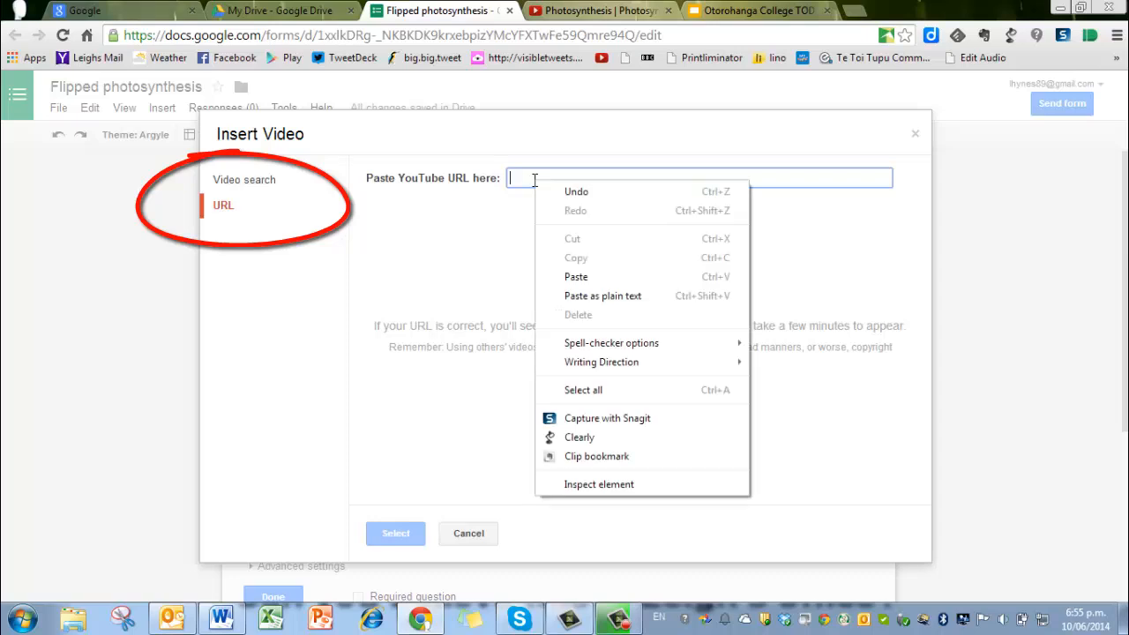
{"action": "left_click", "coordinate": [575, 278]}
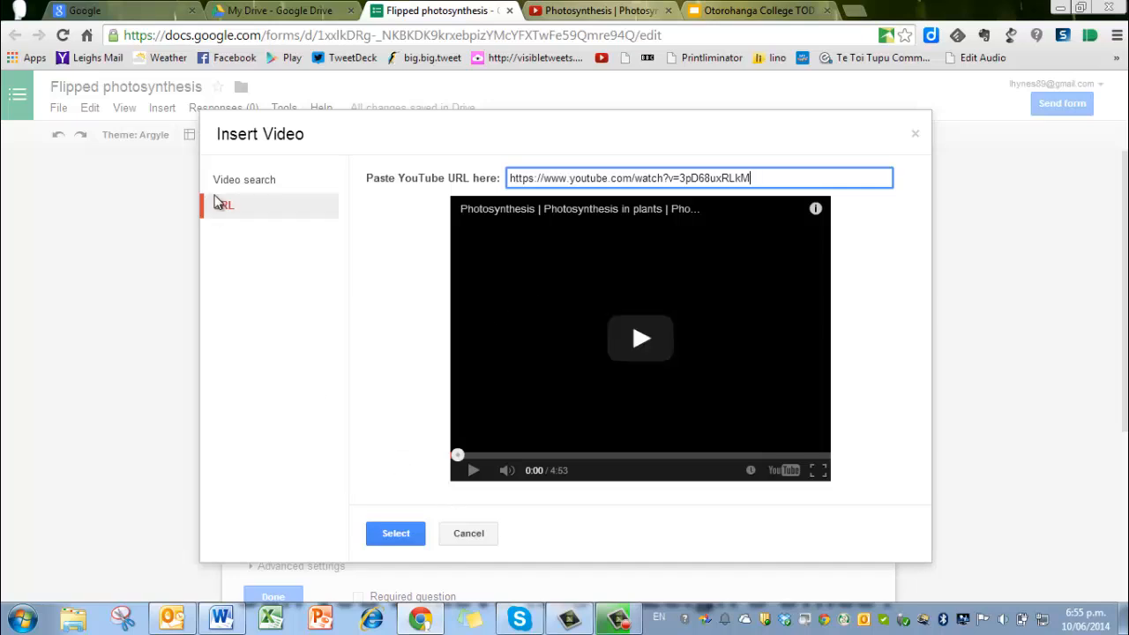
{"action": "left_click", "coordinate": [252, 186]}
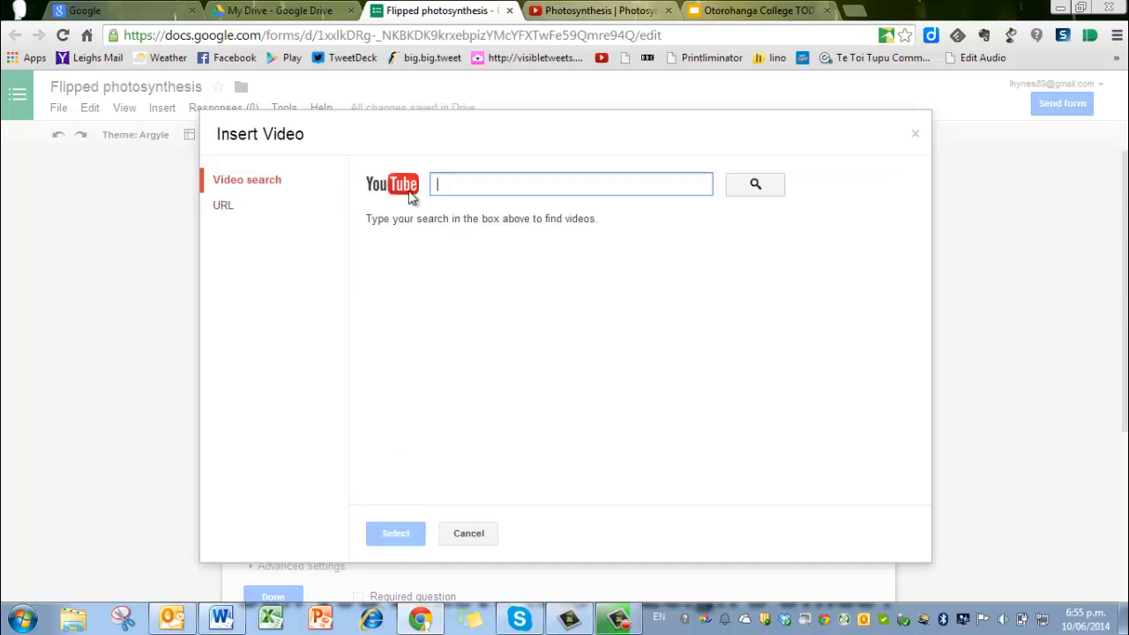
{"action": "right_click", "coordinate": [453, 183]}
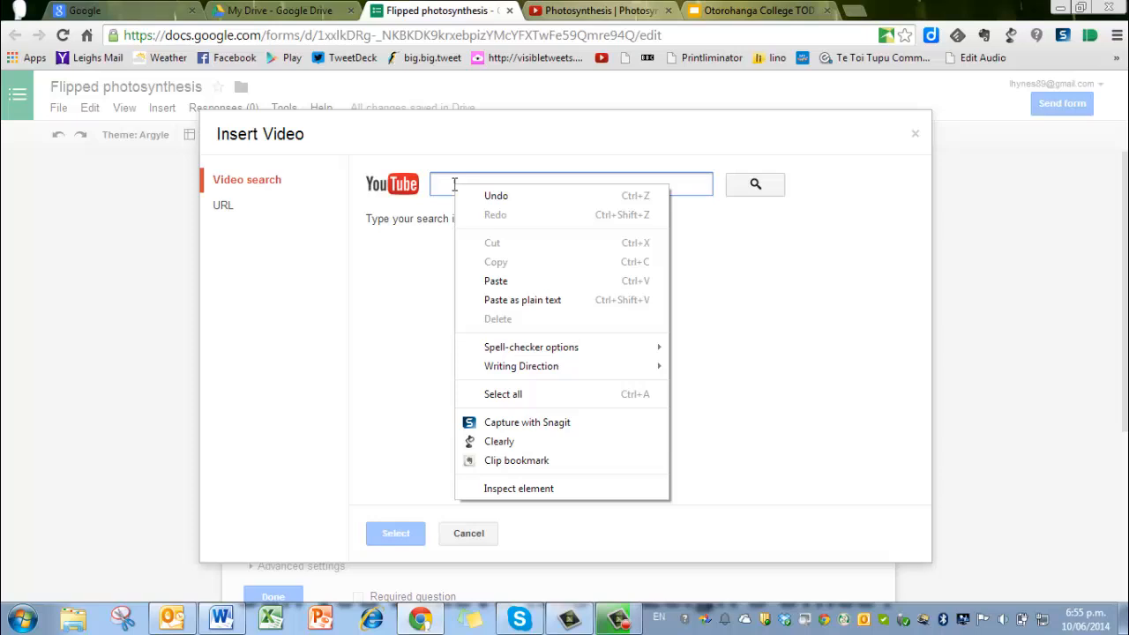
{"action": "left_click", "coordinate": [494, 281]}
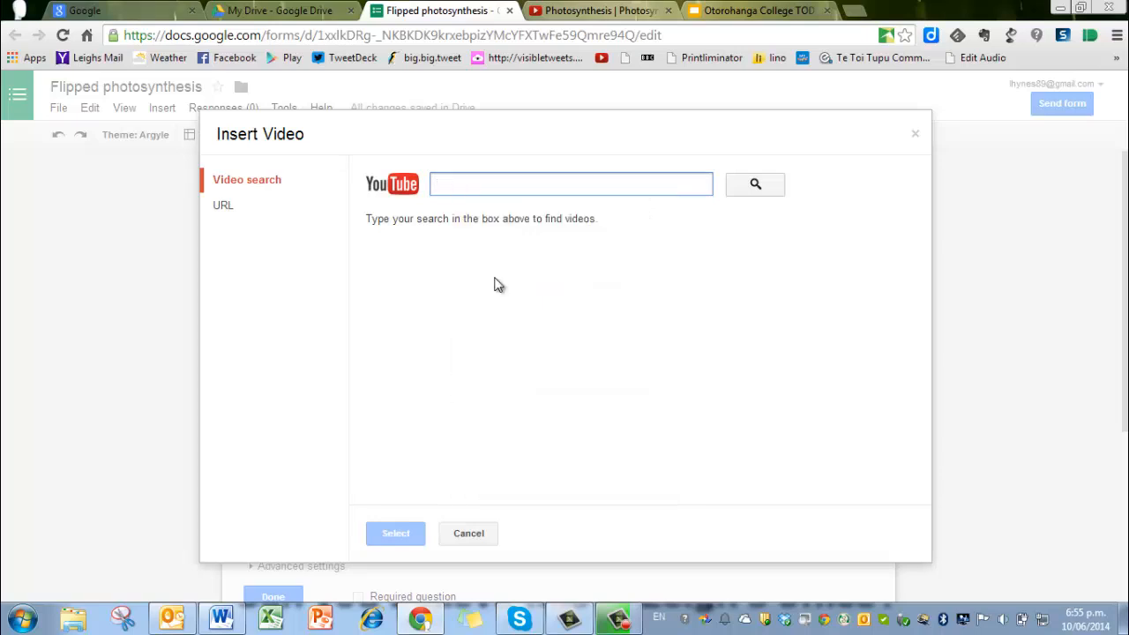
{"action": "left_click", "coordinate": [767, 190]}
{"action": "left_click", "coordinate": [670, 270]}
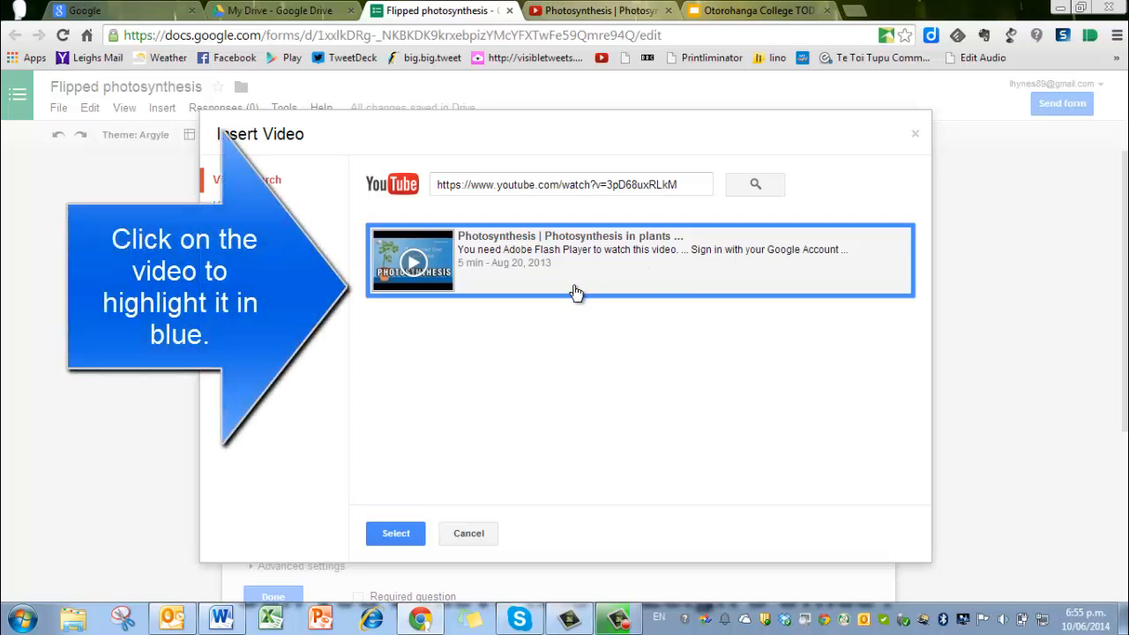
{"action": "left_click", "coordinate": [396, 533]}
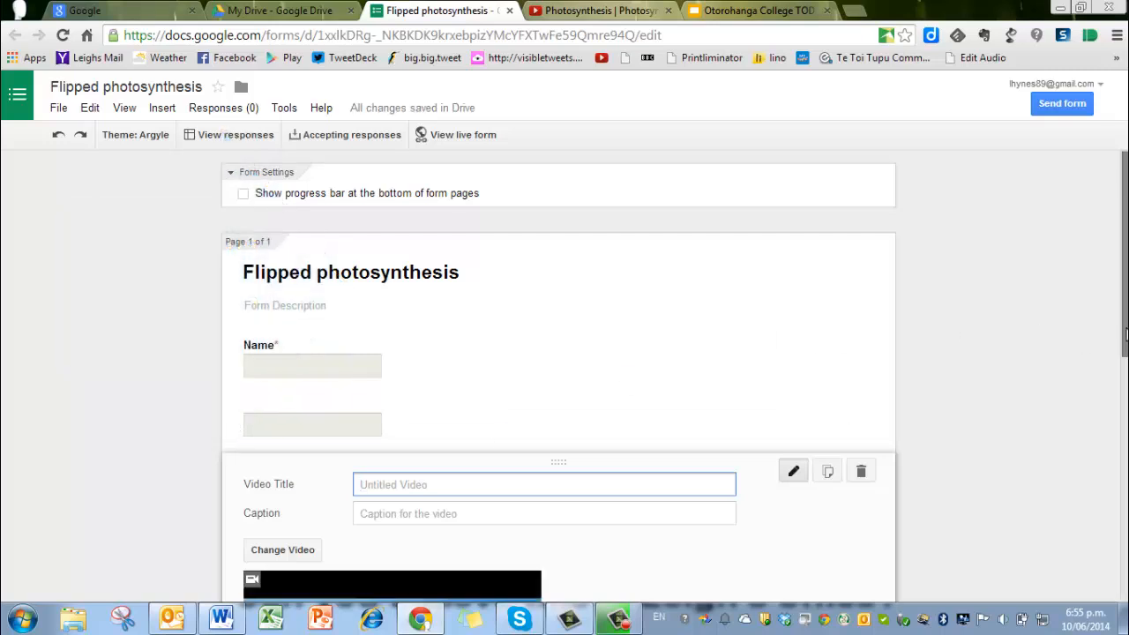
- Set the inserted video's title to "Photosynthesis"
{"action": "left_click_drag", "start_coordinate": [1125, 342], "coordinate": [1125, 429]}
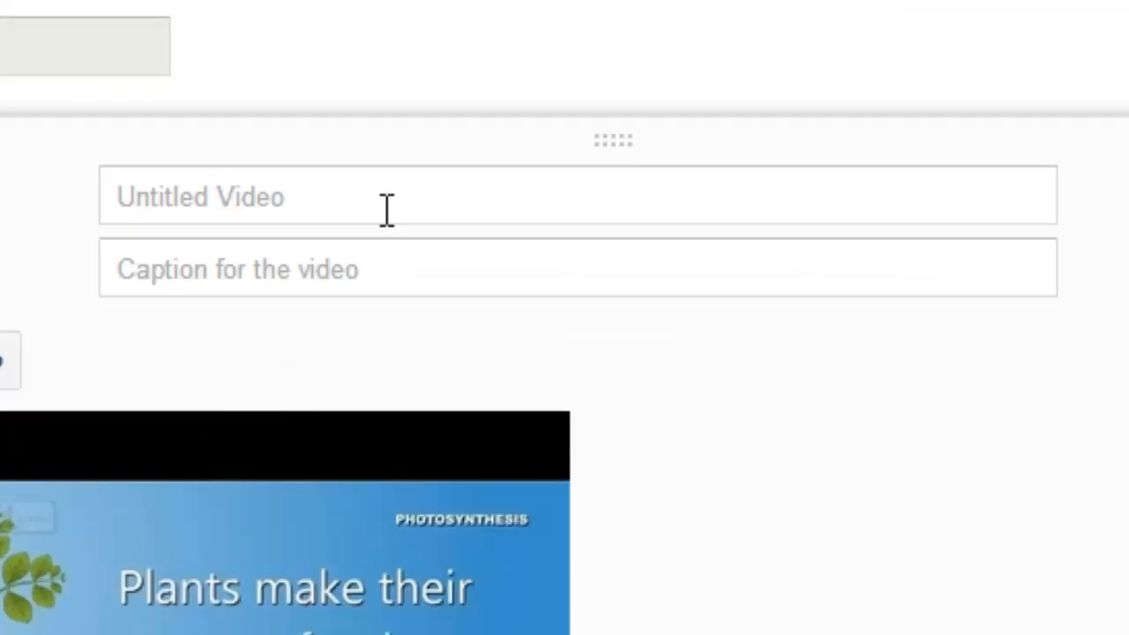
{"action": "left_click", "coordinate": [468, 282]}
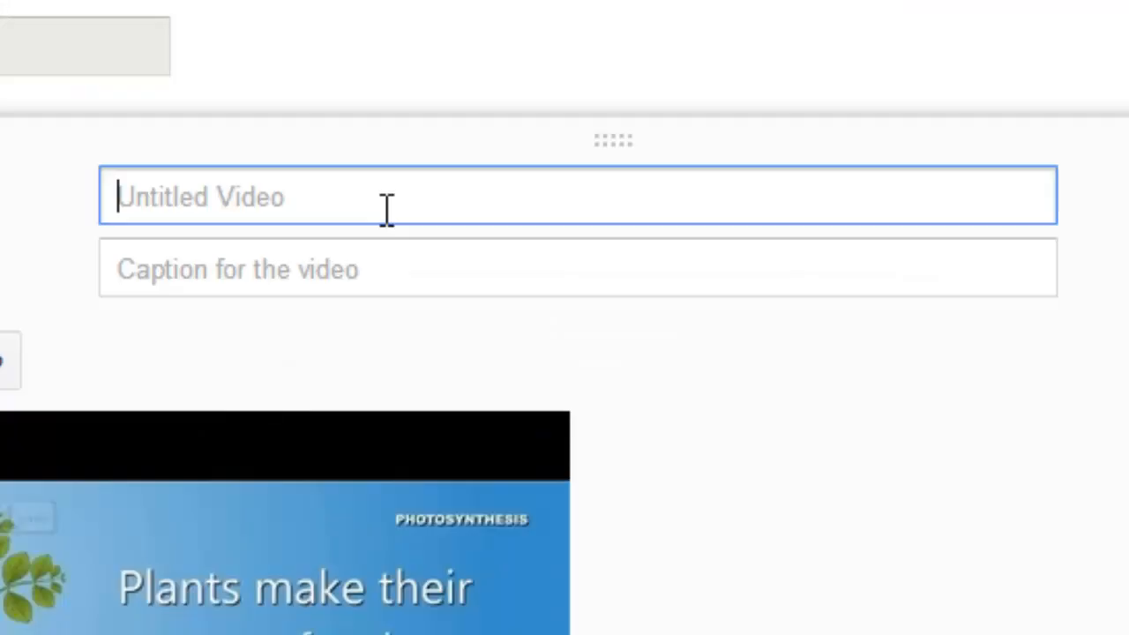
{"action": "type", "text": "Photos"}
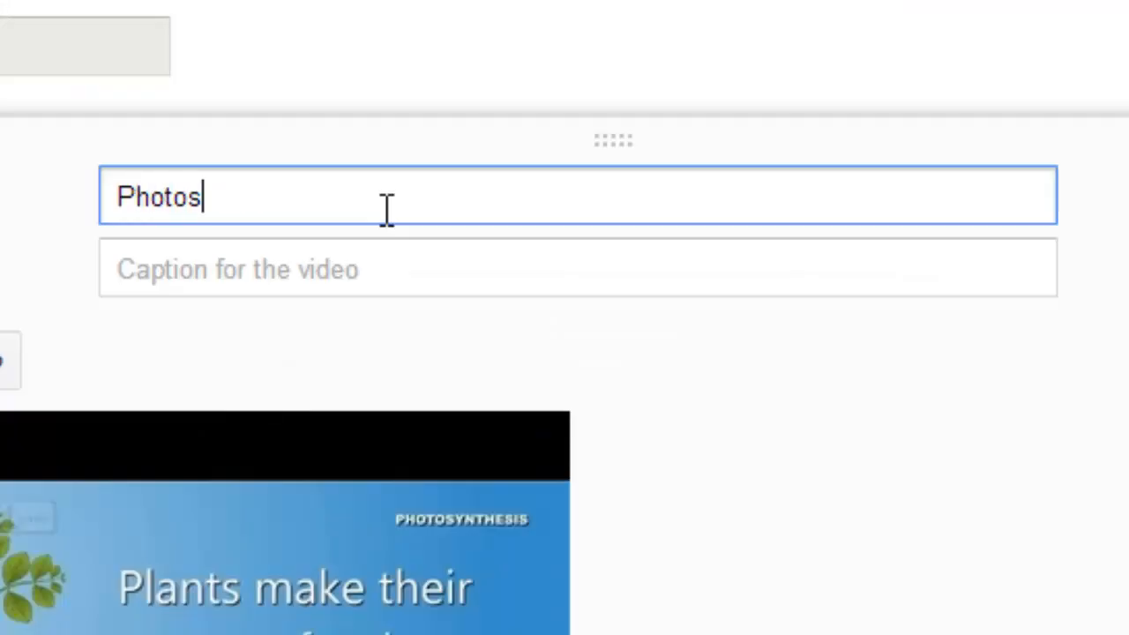
{"action": "type", "text": "ynthesis"}
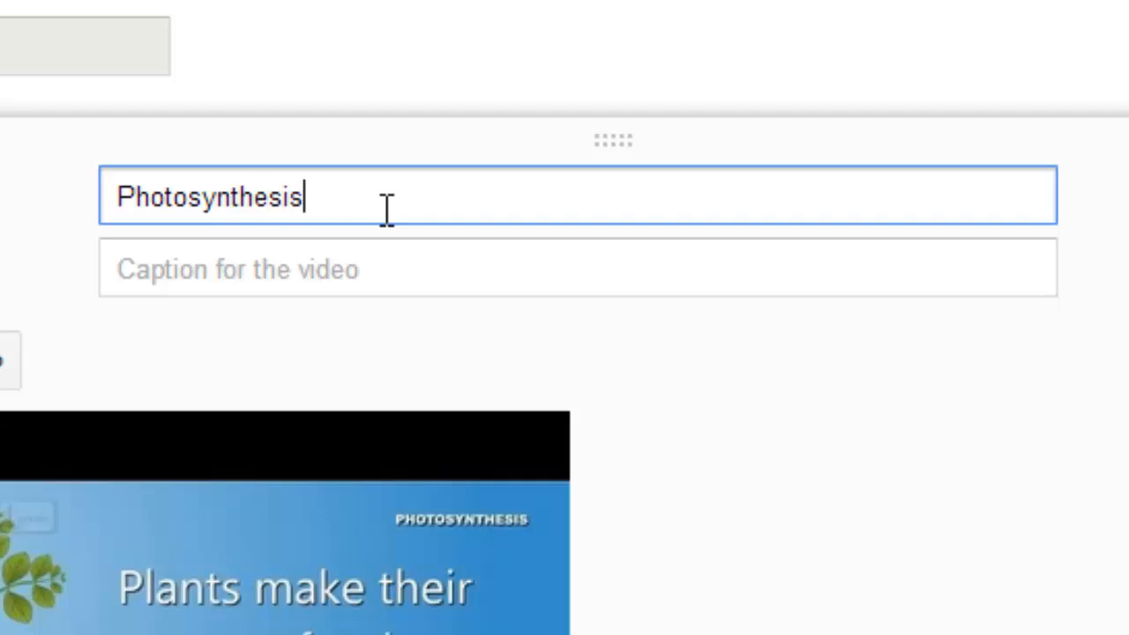
- Set the video's caption to "Watch this video and answer the questions below." and finish editing the video item
{"action": "left_click", "coordinate": [351, 271]}
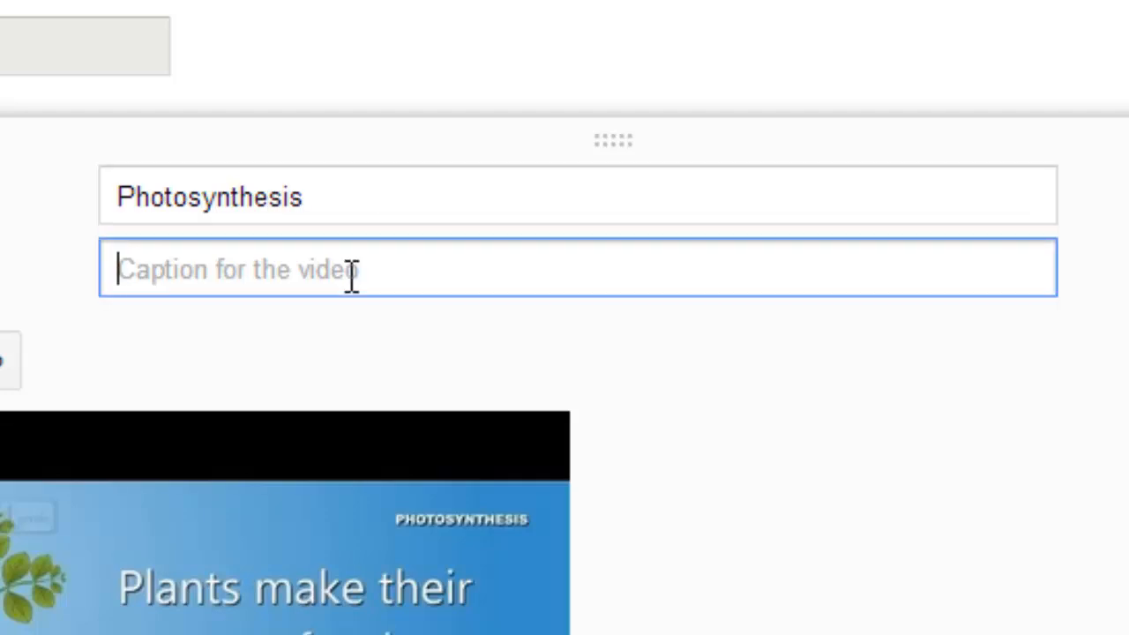
{"action": "type", "text": "Watch this "}
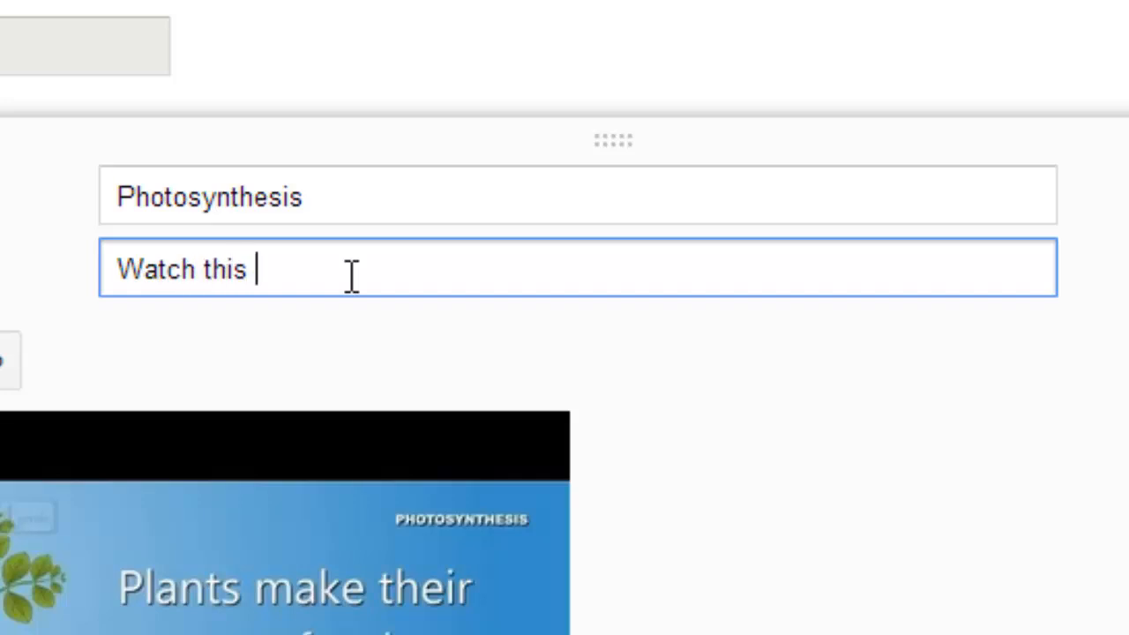
{"action": "type", "text": "video and "}
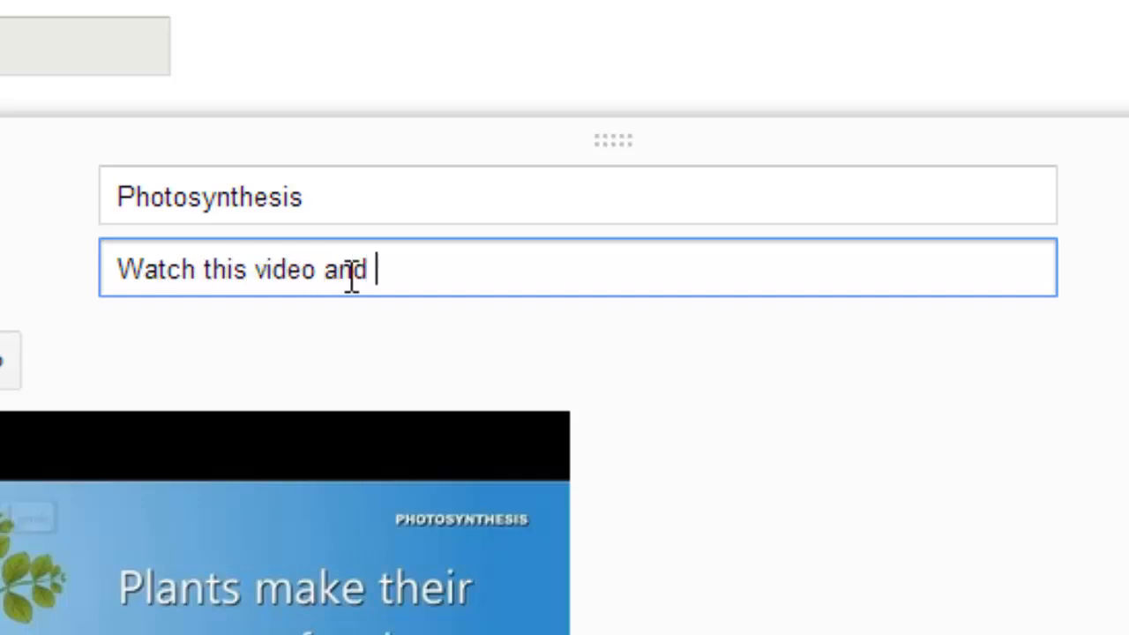
{"action": "type", "text": "answer the"}
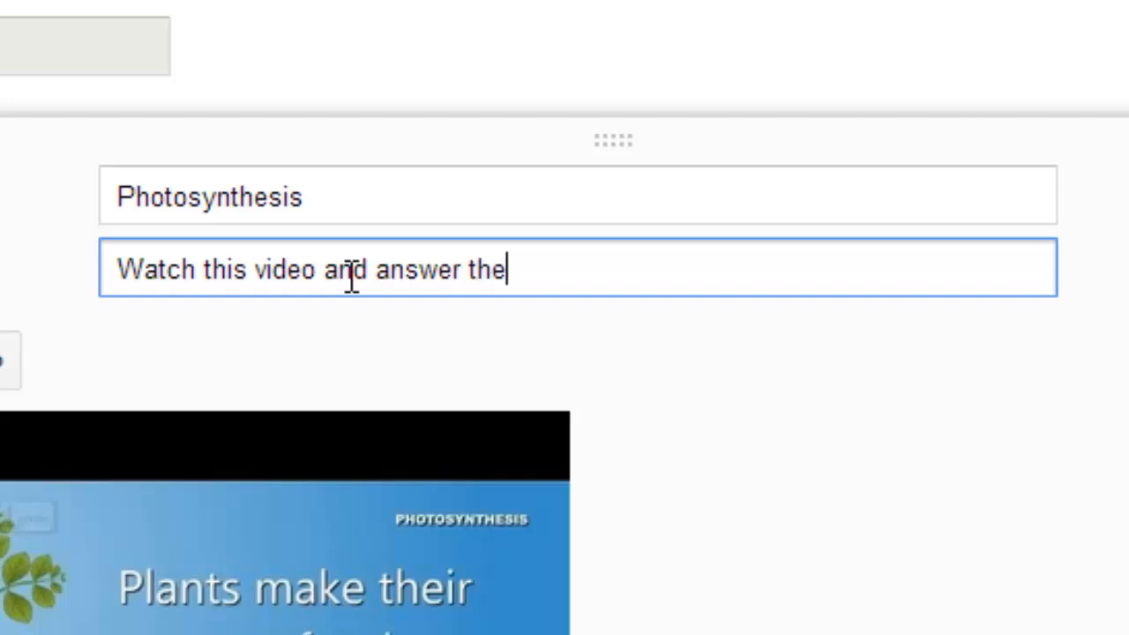
{"action": "type", "text": " questi"}
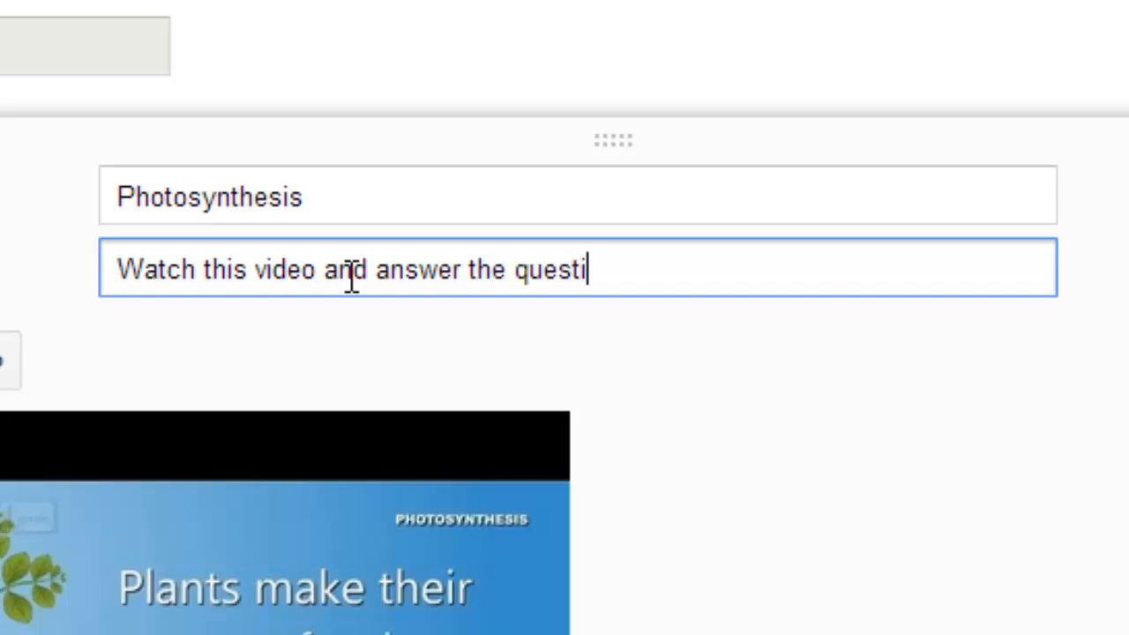
{"action": "type", "text": "ons below"}
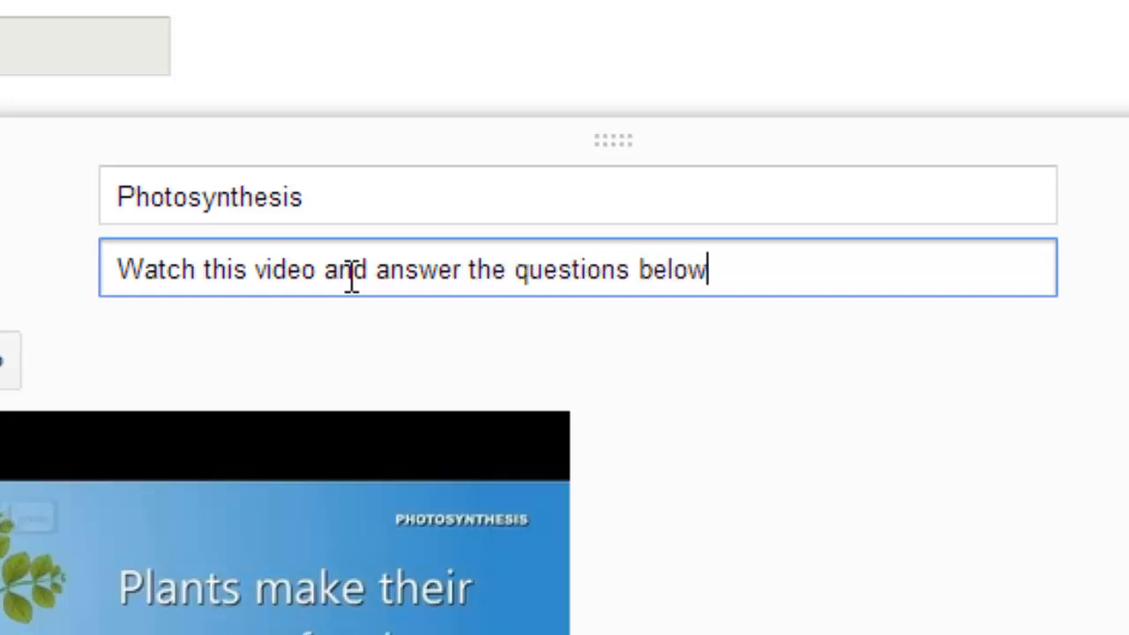
{"action": "type", "text": "."}
{"action": "left_click", "coordinate": [277, 506]}
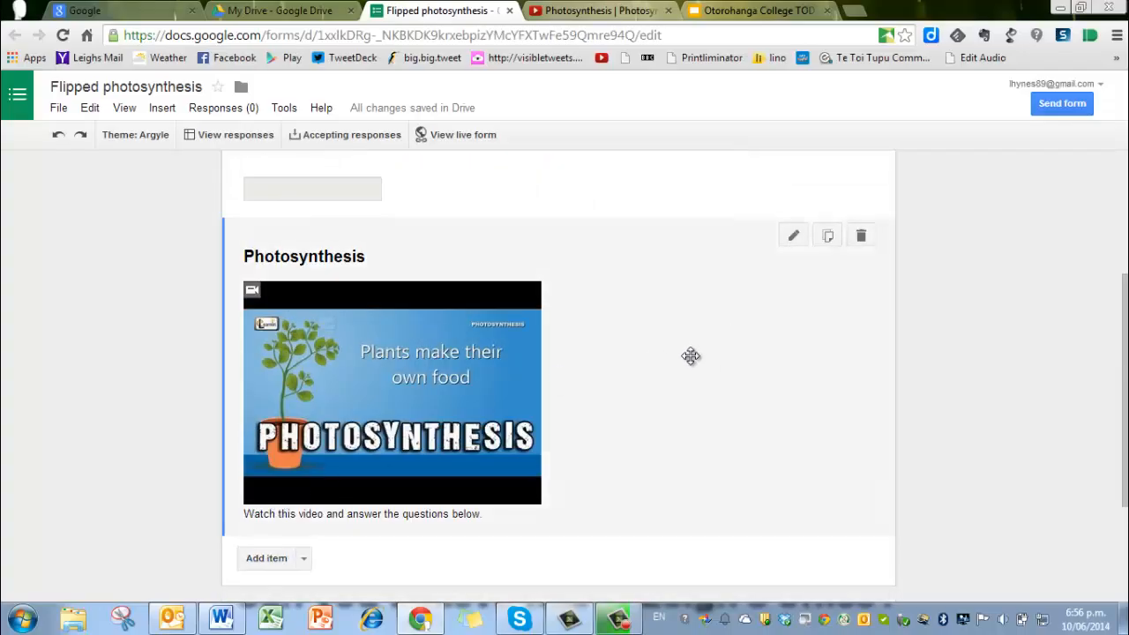
- Add a text question below the video titled "What are the requirements for ps to take place in a plant?"
{"action": "left_click_drag", "start_coordinate": [688, 342], "coordinate": [693, 429]}
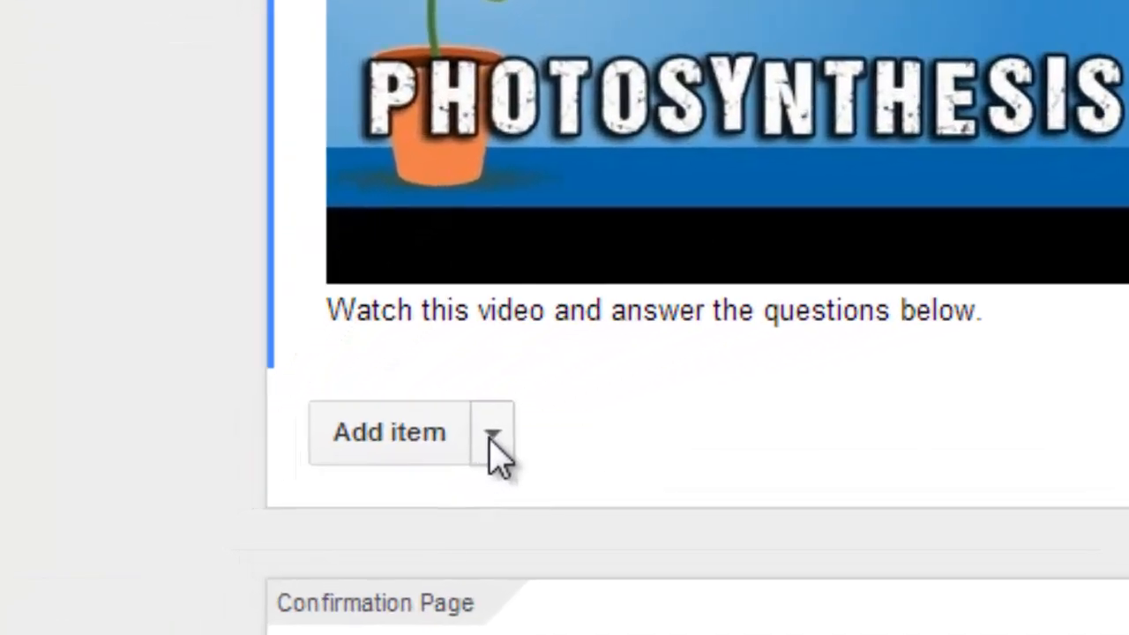
{"action": "left_click", "coordinate": [492, 435]}
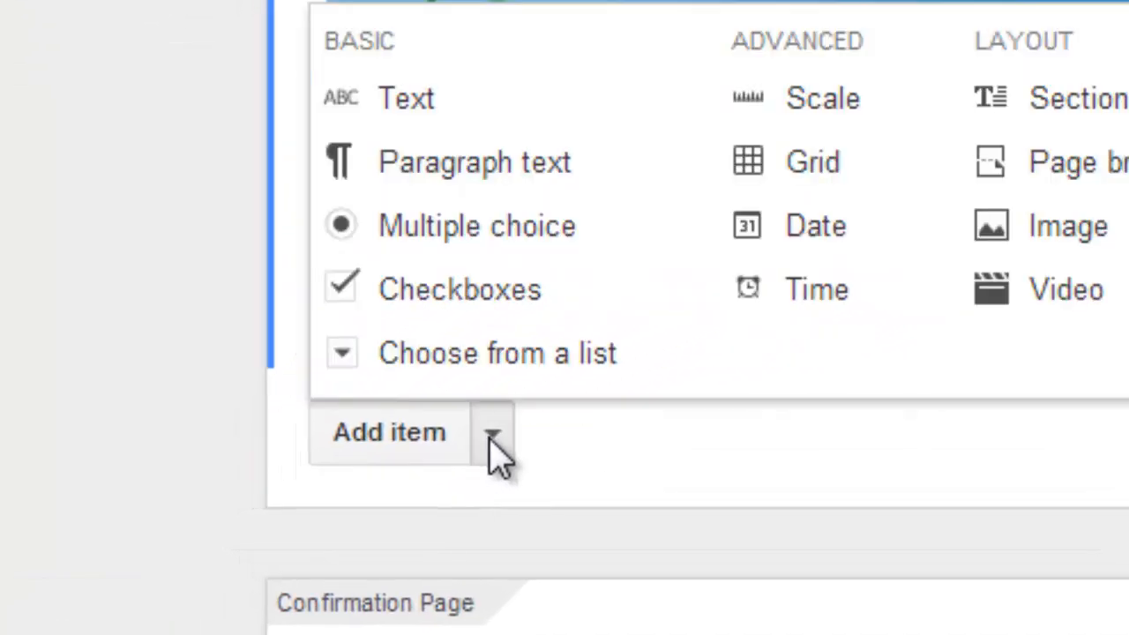
{"action": "left_click", "coordinate": [433, 114]}
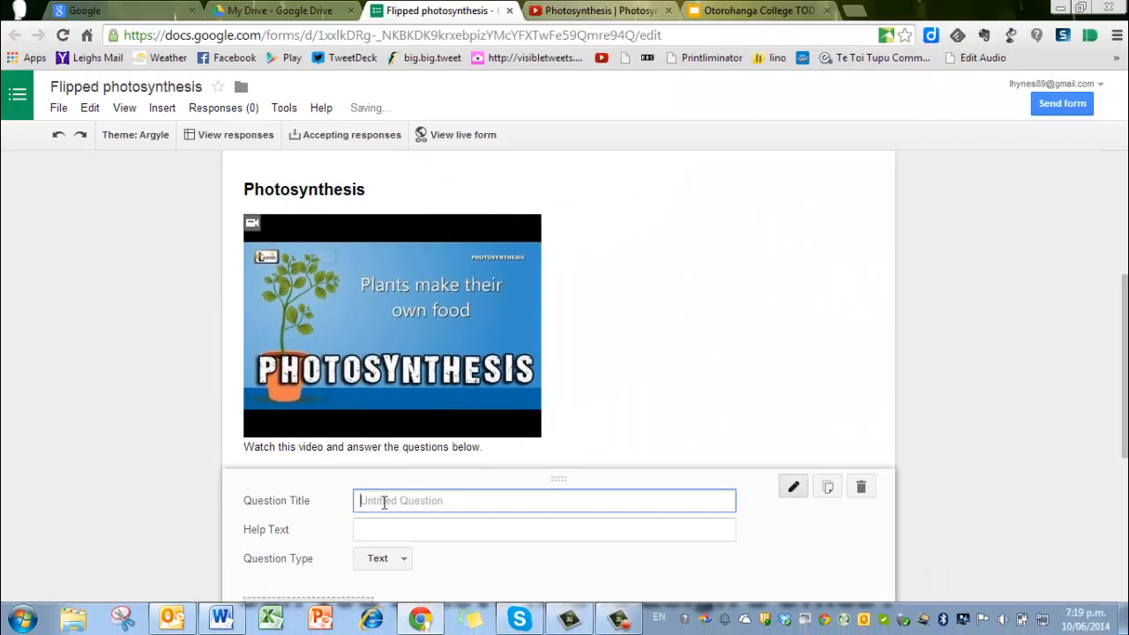
{"action": "type", "text": "W"}
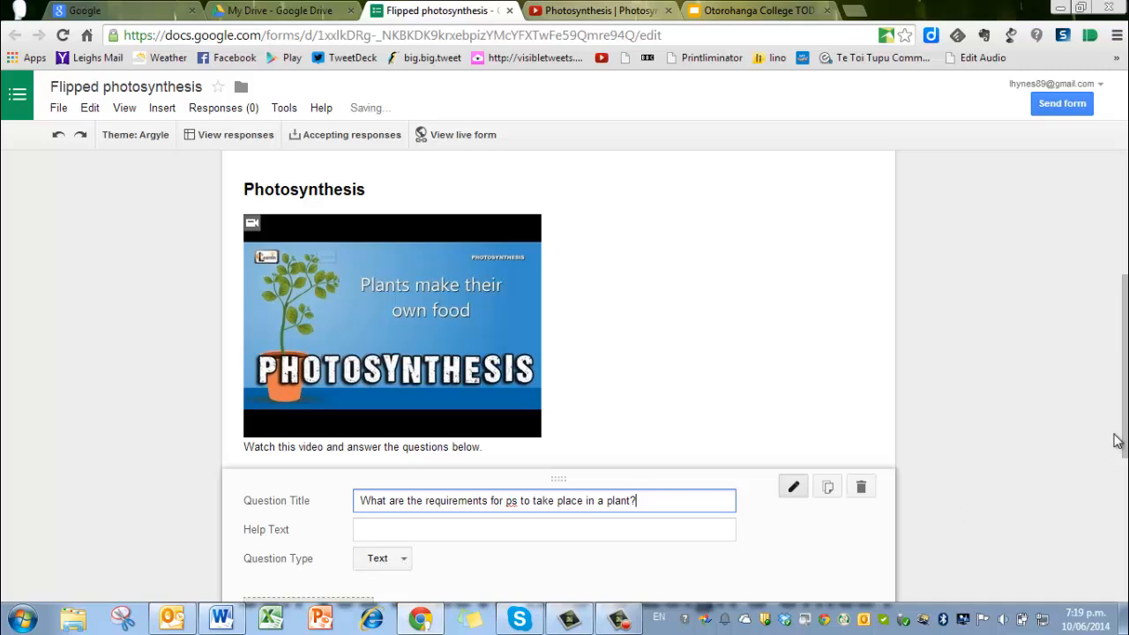
- Give the requirements question the help text "List four", make it required and finish editing it
{"action": "left_click", "coordinate": [556, 528]}
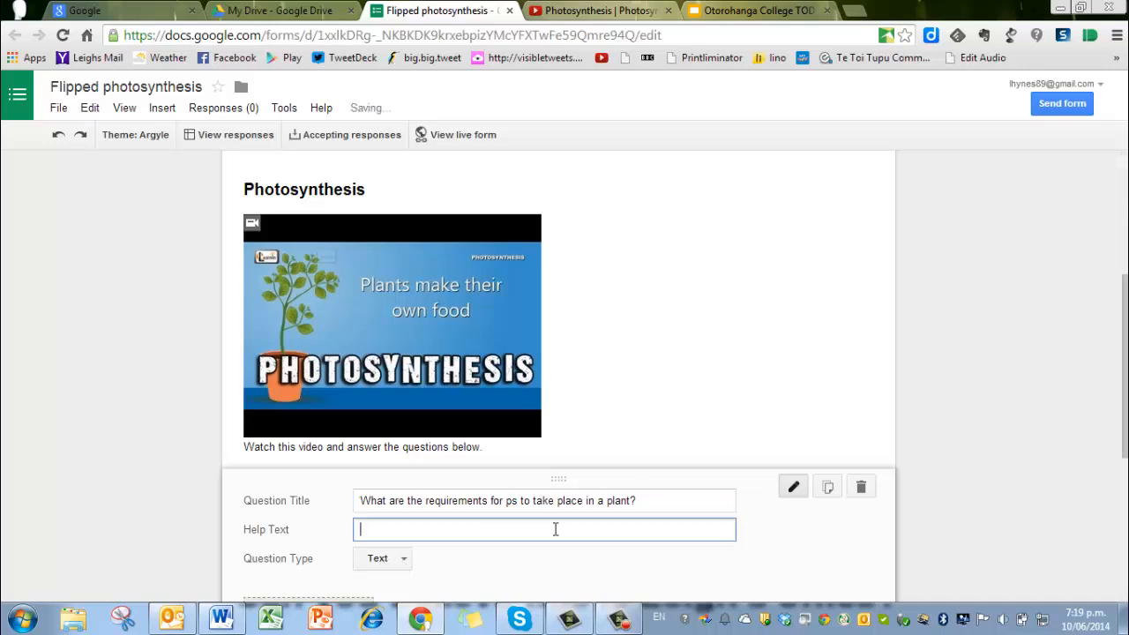
{"action": "type", "text": "List four"}
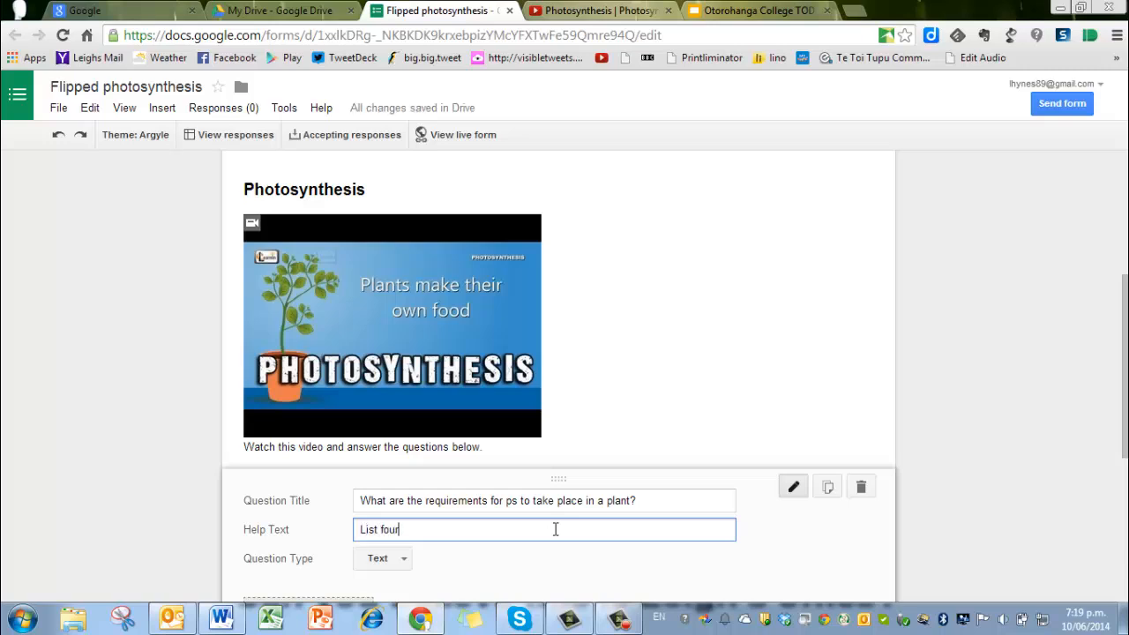
{"action": "left_click_drag", "start_coordinate": [1124, 432], "coordinate": [1124, 509]}
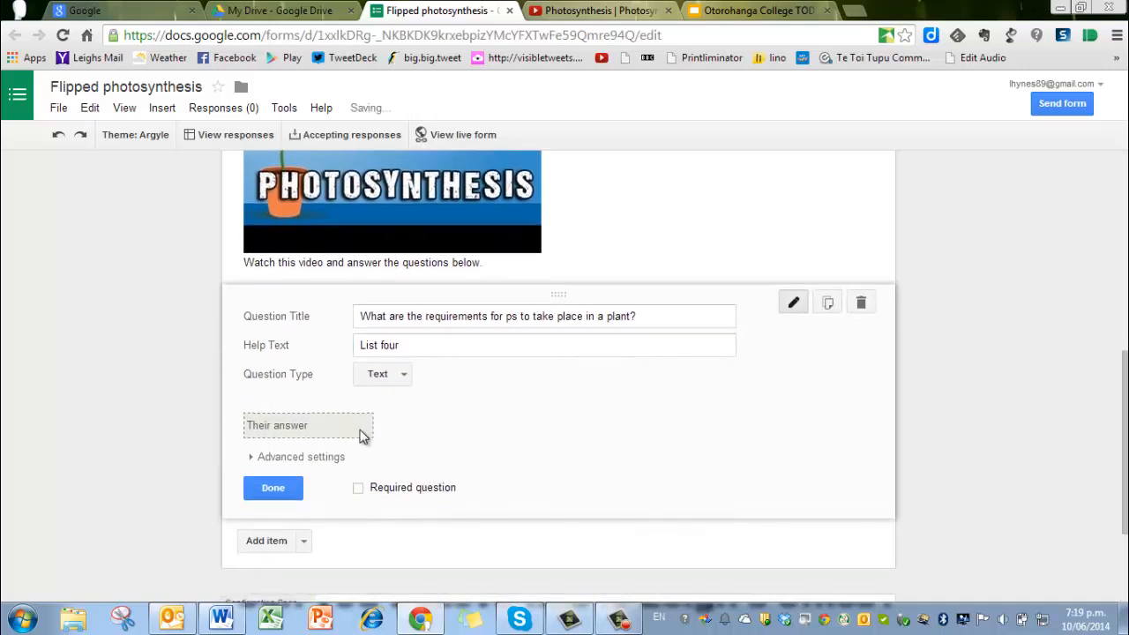
{"action": "left_click", "coordinate": [358, 487]}
{"action": "left_click", "coordinate": [273, 487]}
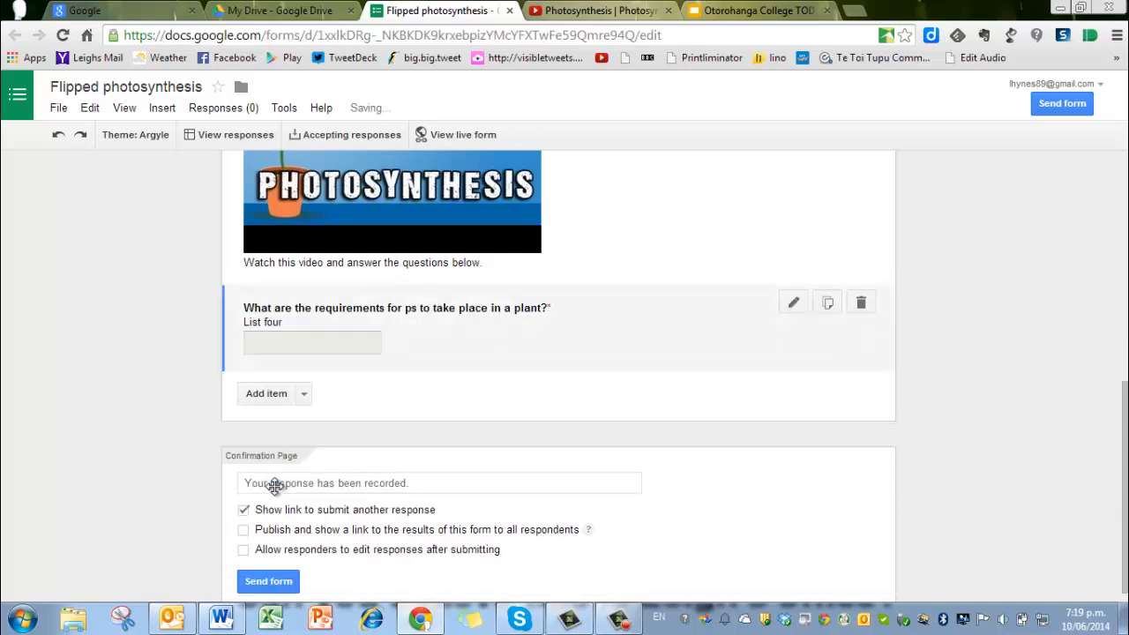
{"action": "left_click", "coordinate": [303, 395]}
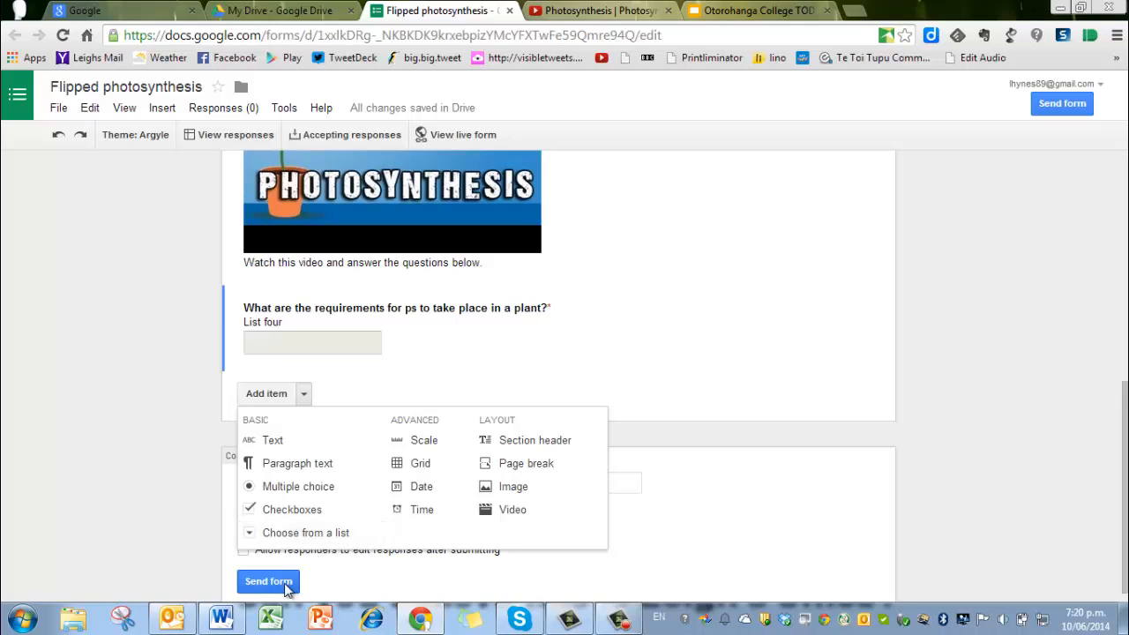
{"action": "left_click", "coordinate": [966, 359]}
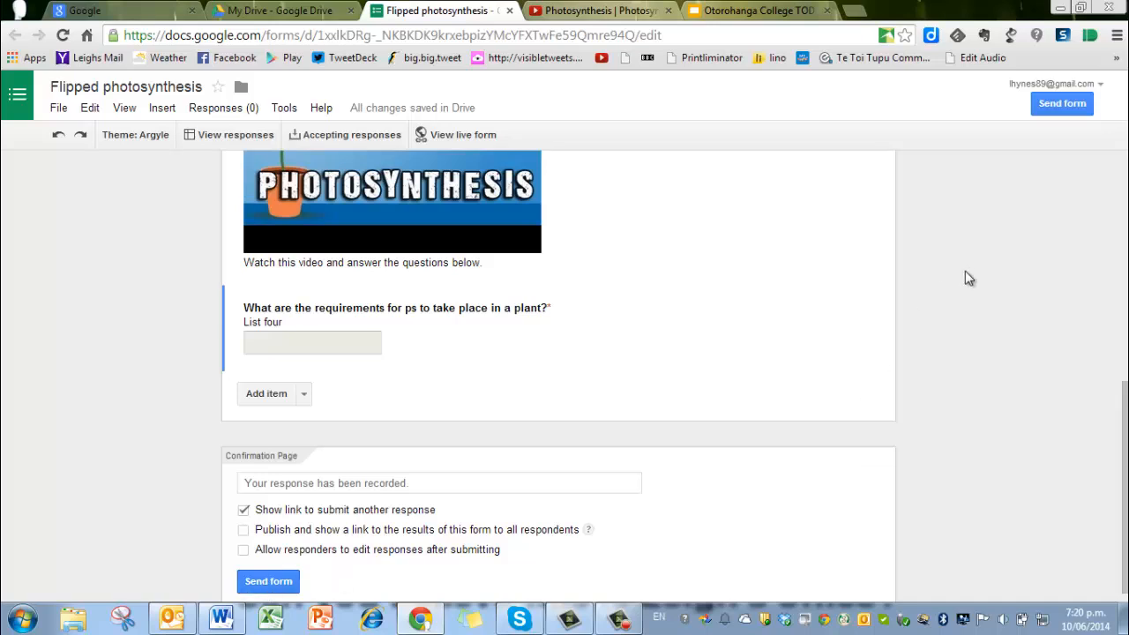
- Check the live form, return to editing and delete the untitled blank question below Name
{"action": "left_click", "coordinate": [476, 138]}
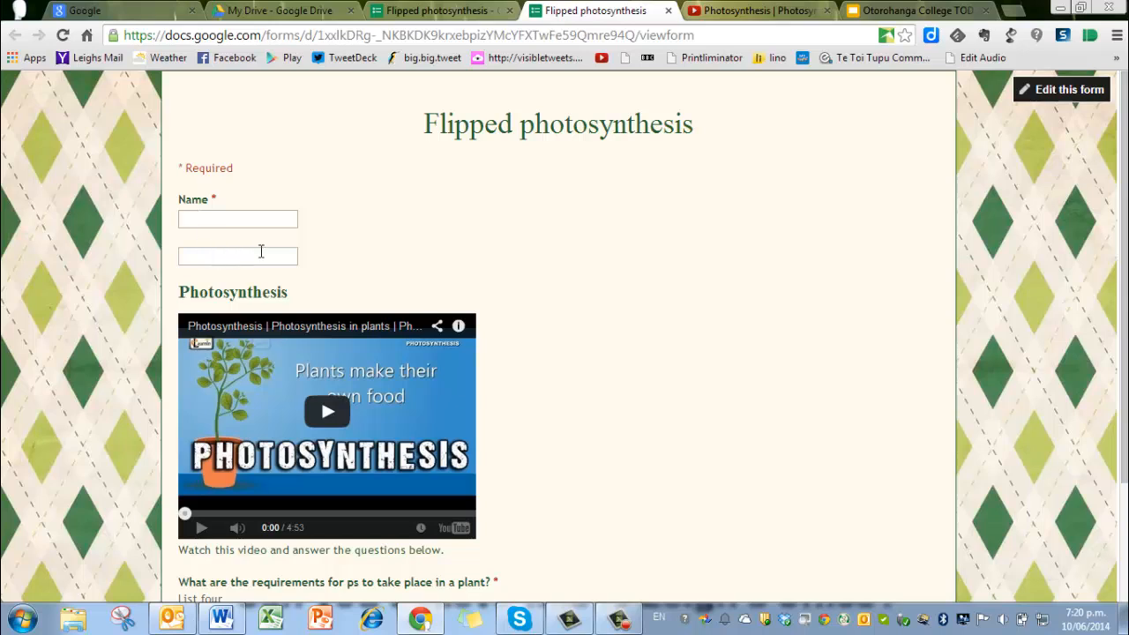
{"action": "left_click", "coordinate": [1070, 94]}
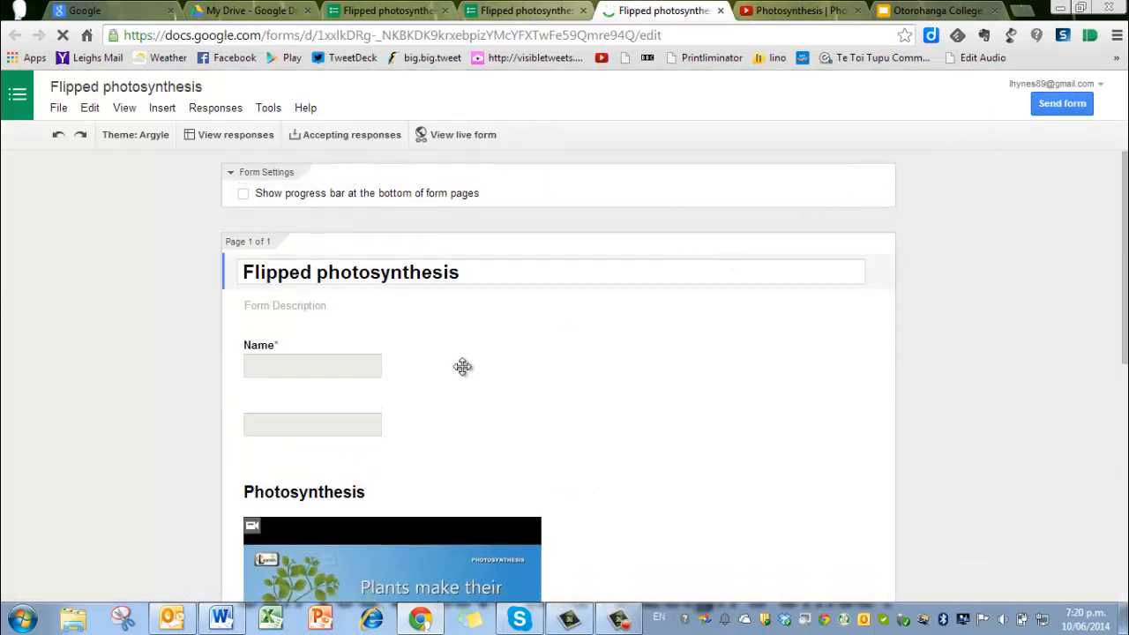
{"action": "left_click", "coordinate": [420, 426]}
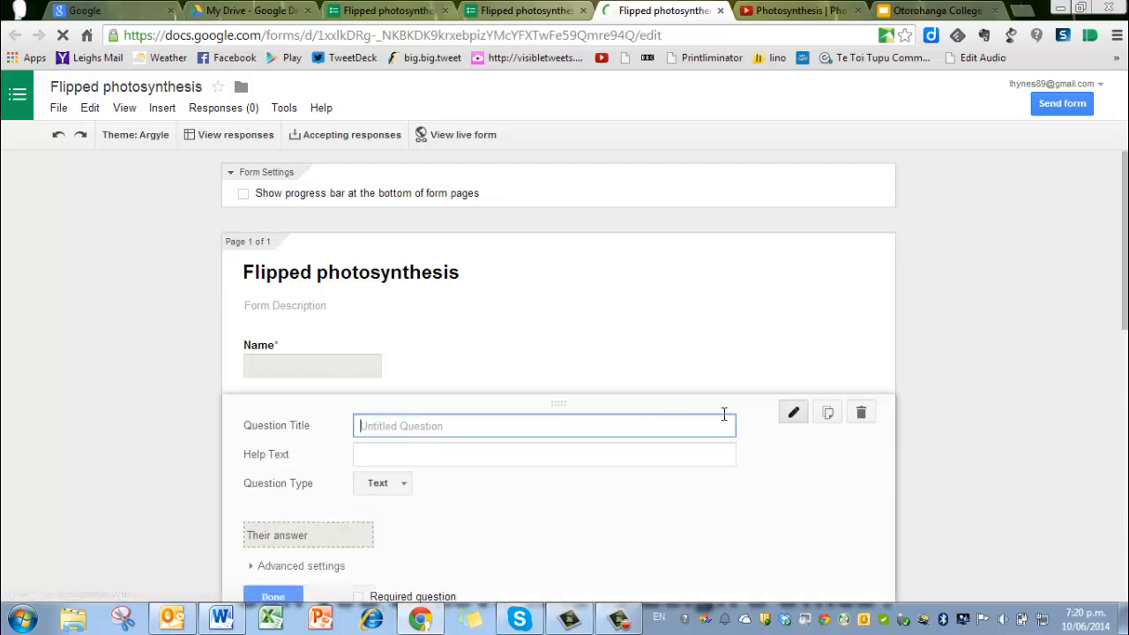
{"action": "left_click", "coordinate": [859, 415]}
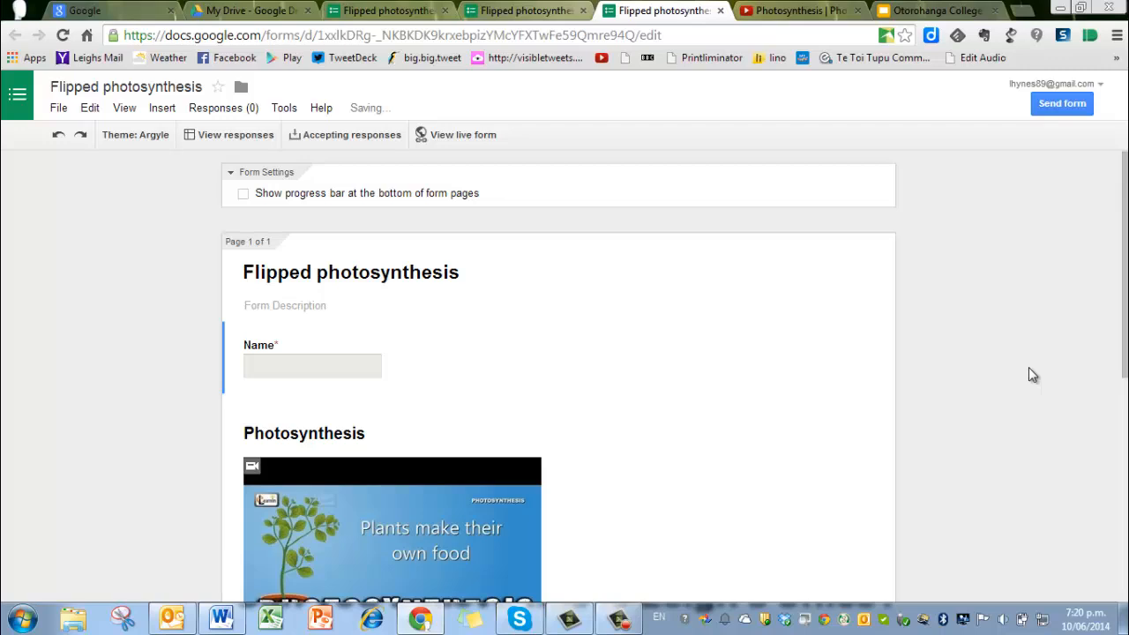
- Open the live form again and enter the respondent's name in the Name field
{"action": "left_click", "coordinate": [460, 134]}
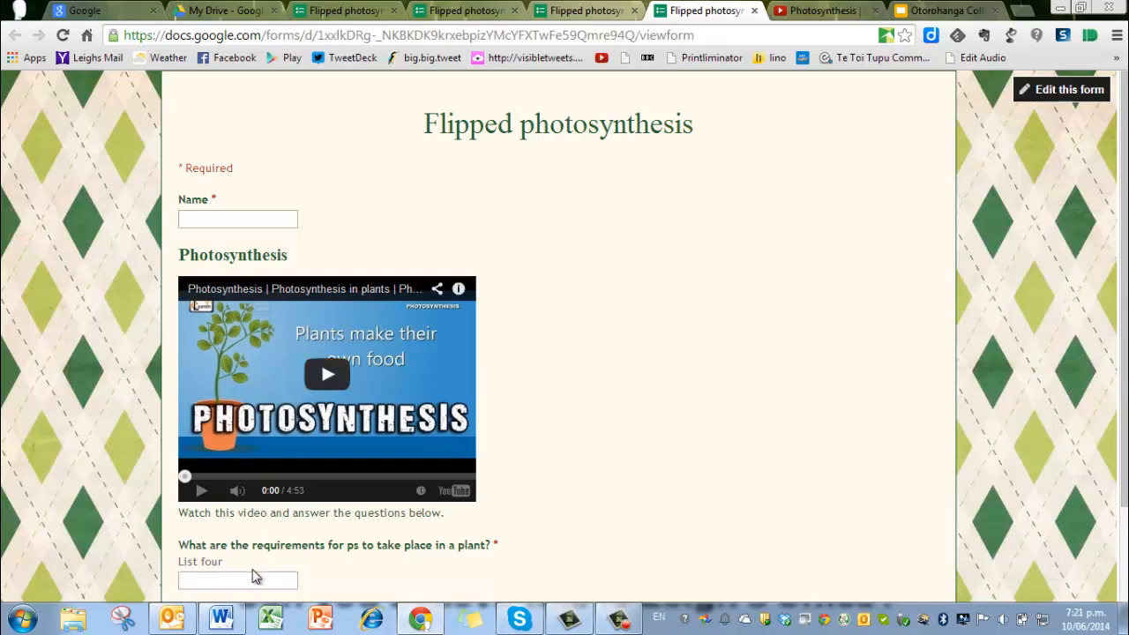
{"action": "left_click", "coordinate": [1066, 95]}
{"action": "key", "text": "ctrl+shift+Tab"}
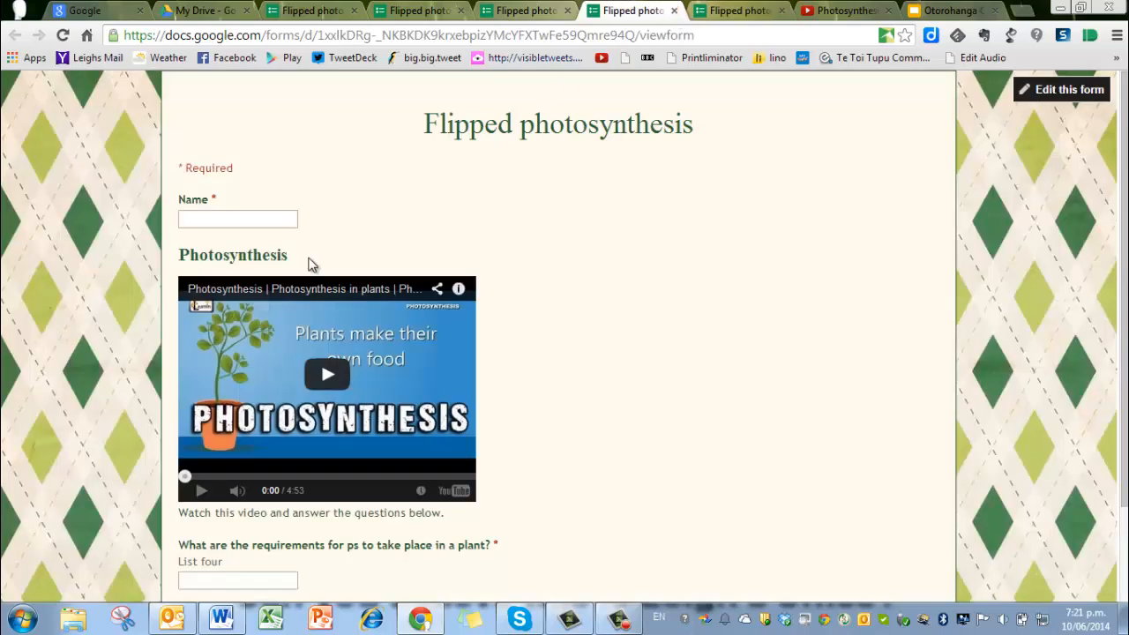
{"action": "left_click", "coordinate": [271, 217]}
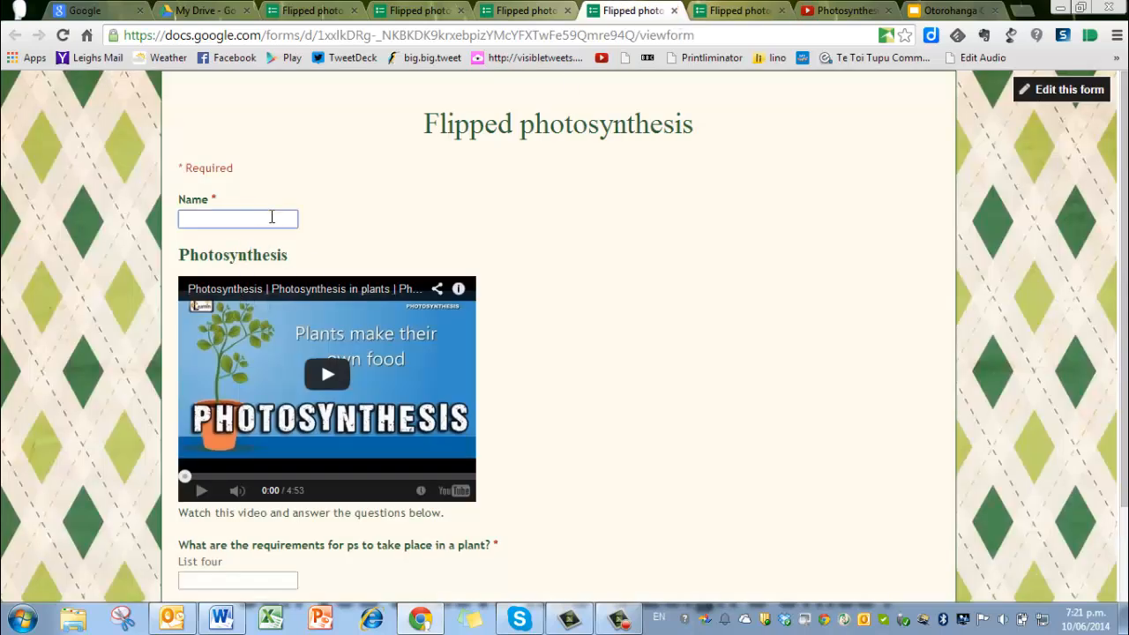
{"action": "type", "text": "Leigh"}
- Answer the plant requirements question with "air water food and carbon dioxide" and submit the form
{"action": "left_click", "coordinate": [228, 574]}
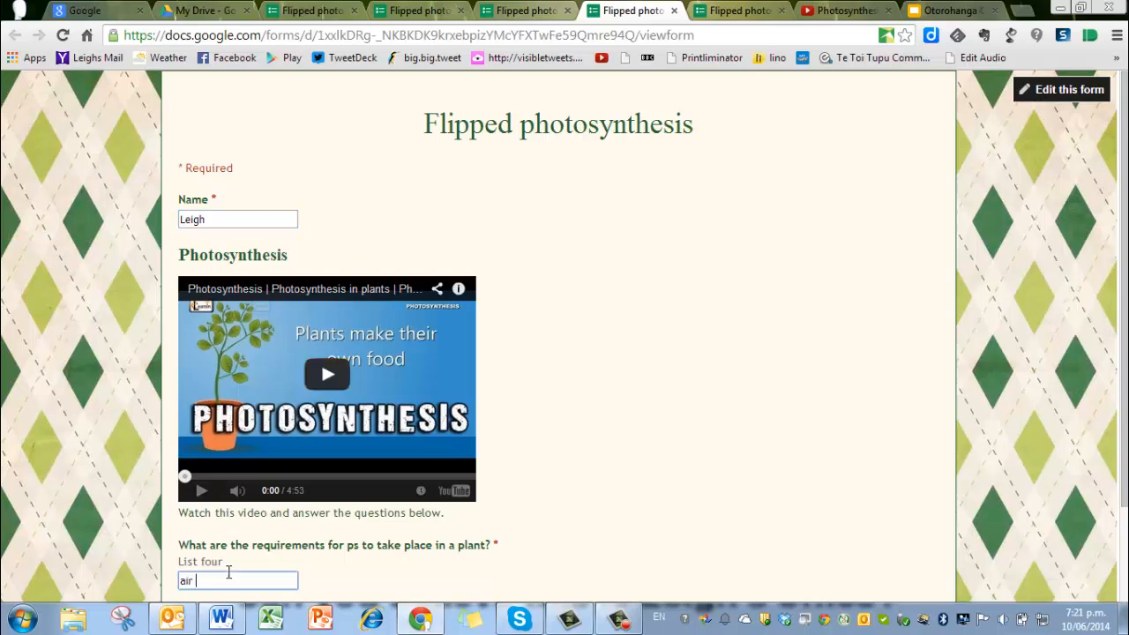
{"action": "type", "text": "air water"}
{"action": "type", "text": " food and"}
{"action": "type", "text": " ca"}
{"action": "type", "text": "rc"}
{"action": "type", "text": "bon"}
{"action": "type", "text": " dio"}
{"action": "type", "text": "xide"}
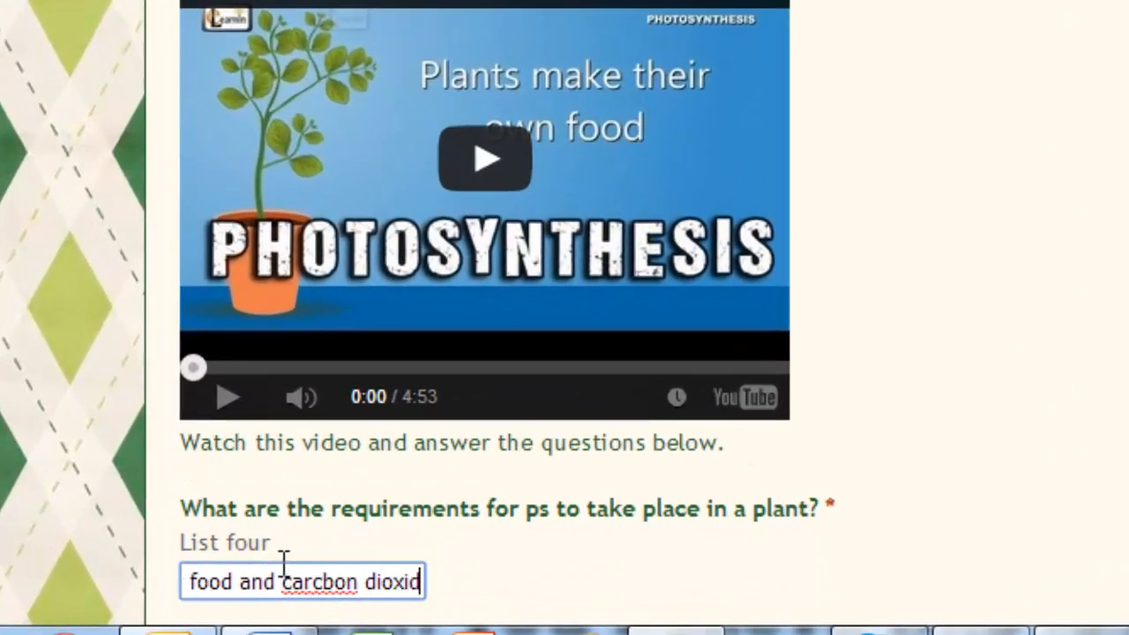
{"action": "left_click", "coordinate": [314, 582]}
{"action": "key", "text": "BackSpace"}
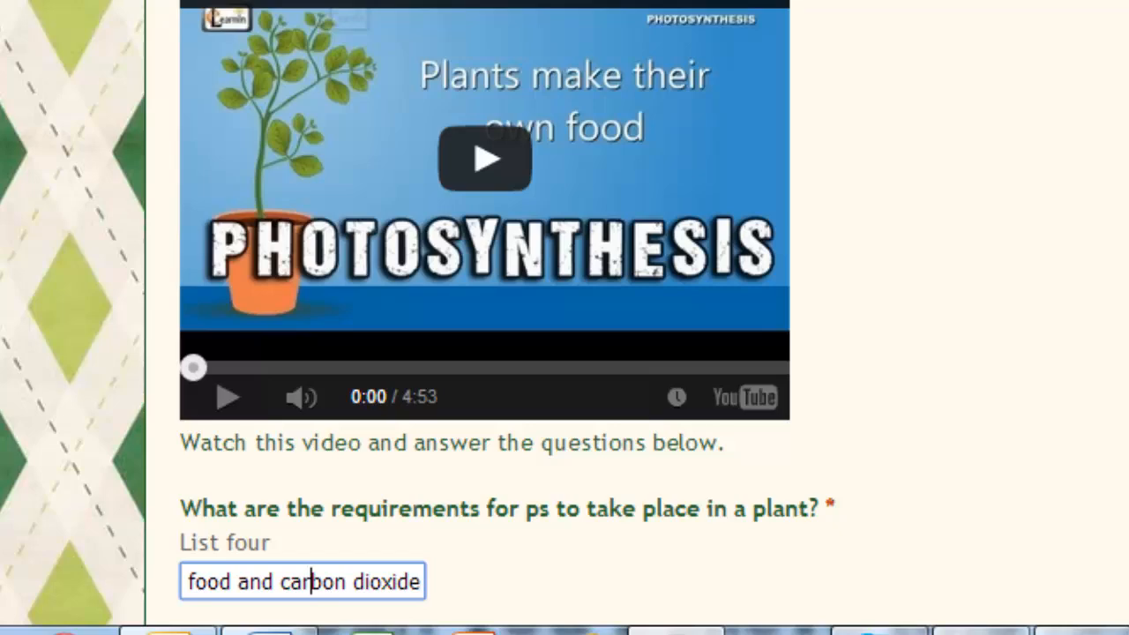
{"action": "scroll", "coordinate": [418, 313], "scroll_direction": "down", "scroll_amount": 3}
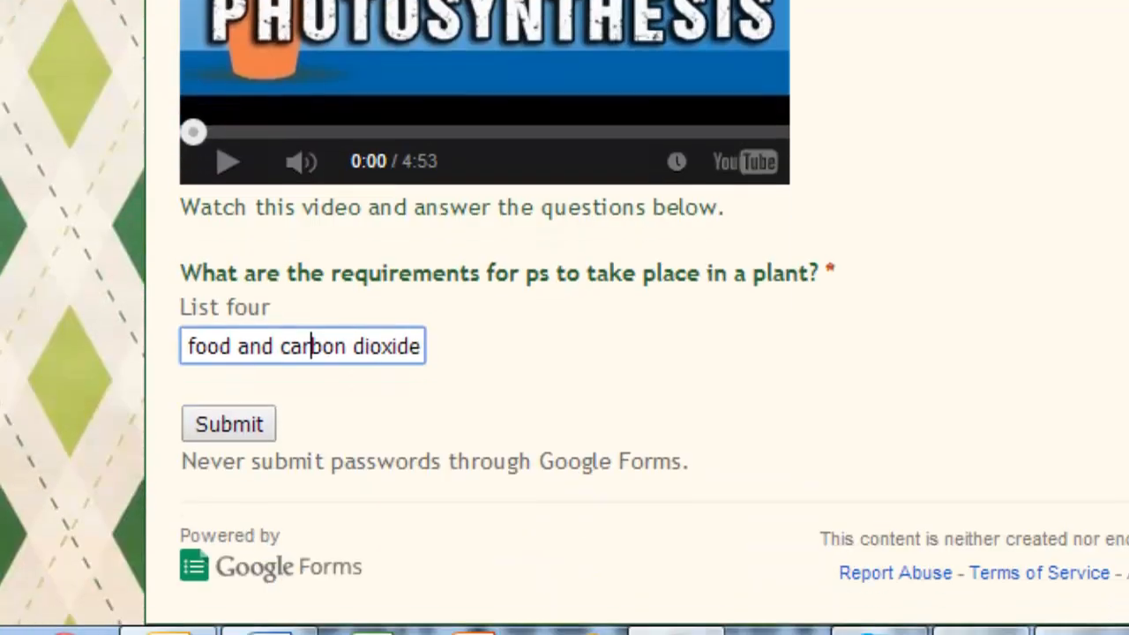
{"action": "left_click", "coordinate": [248, 431]}
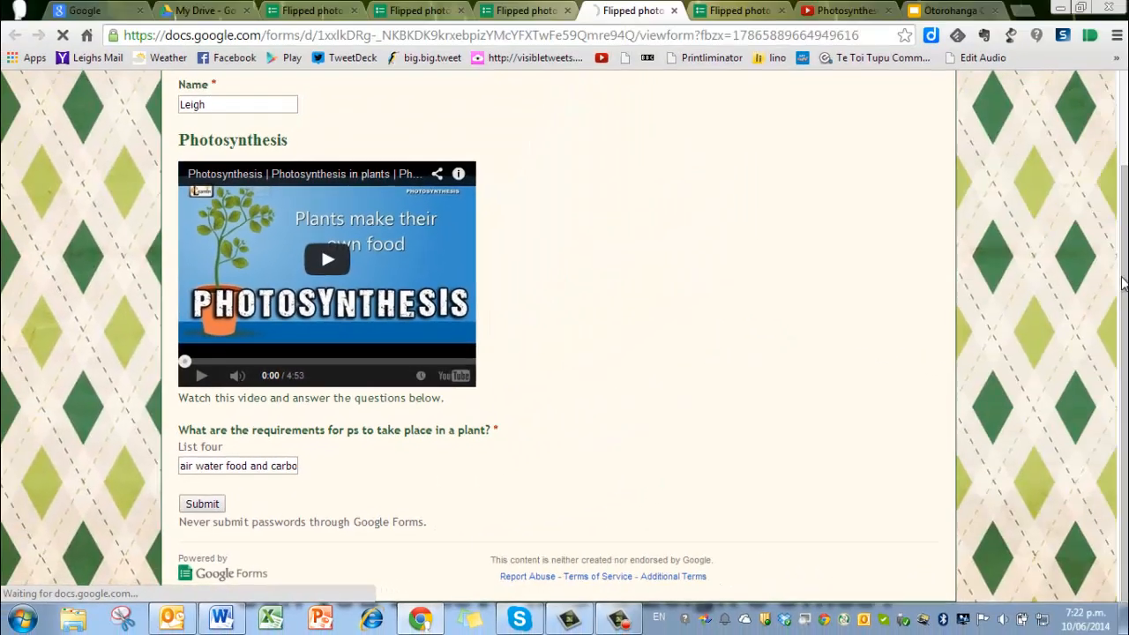
- Return to editing the form and open its responses spreadsheet
{"action": "scroll", "coordinate": [1124, 187], "scroll_direction": "up", "scroll_amount": 1}
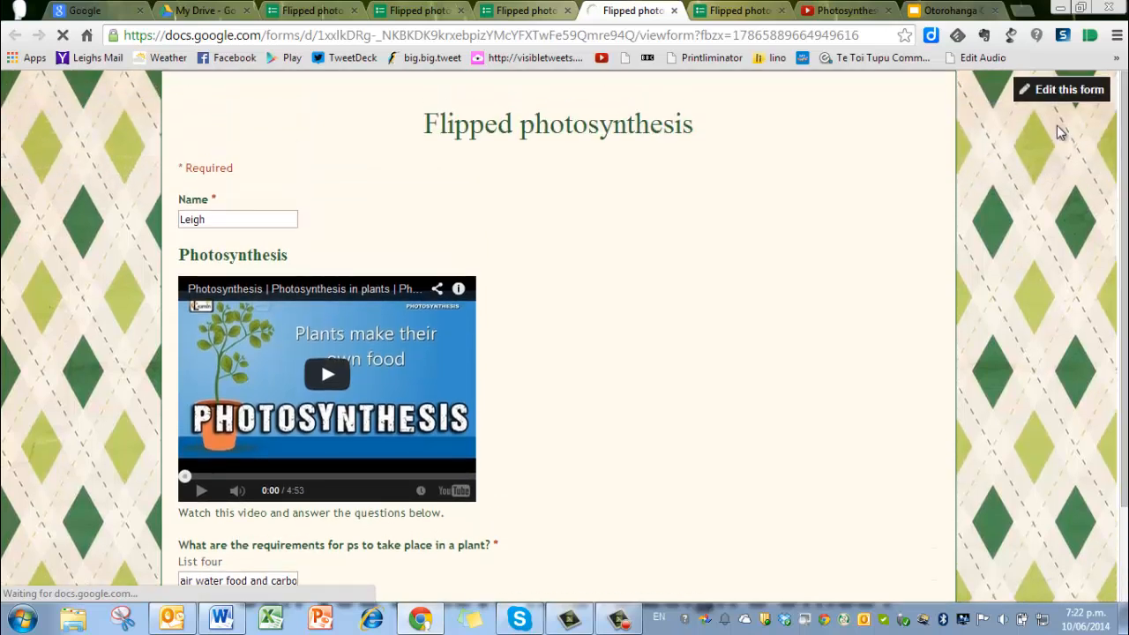
{"action": "left_click", "coordinate": [1062, 97]}
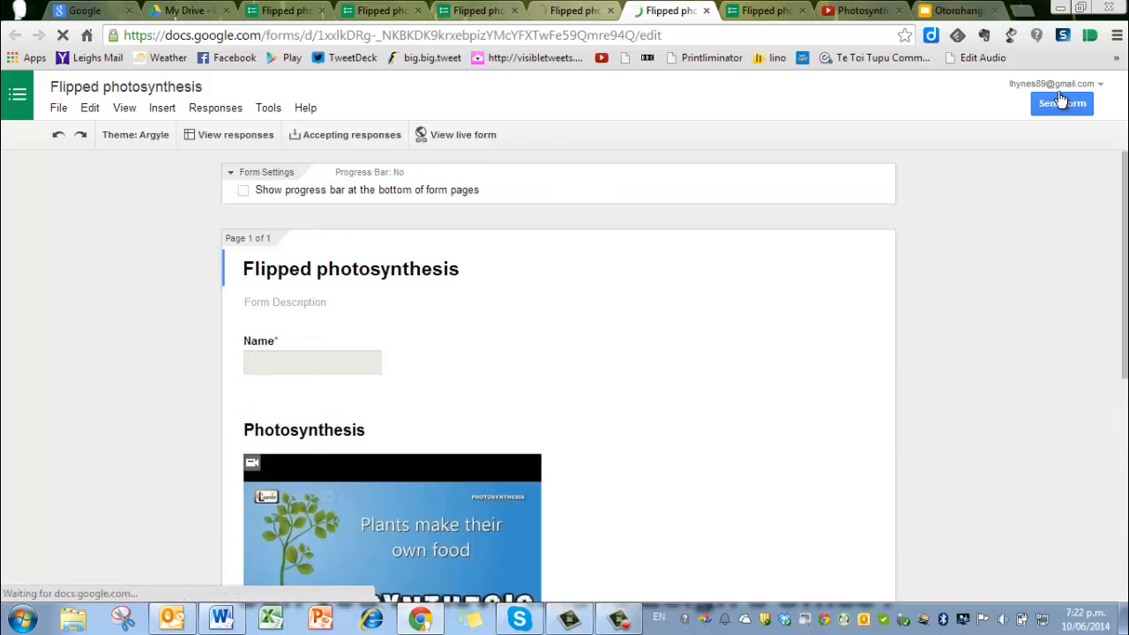
{"action": "left_click", "coordinate": [235, 135]}
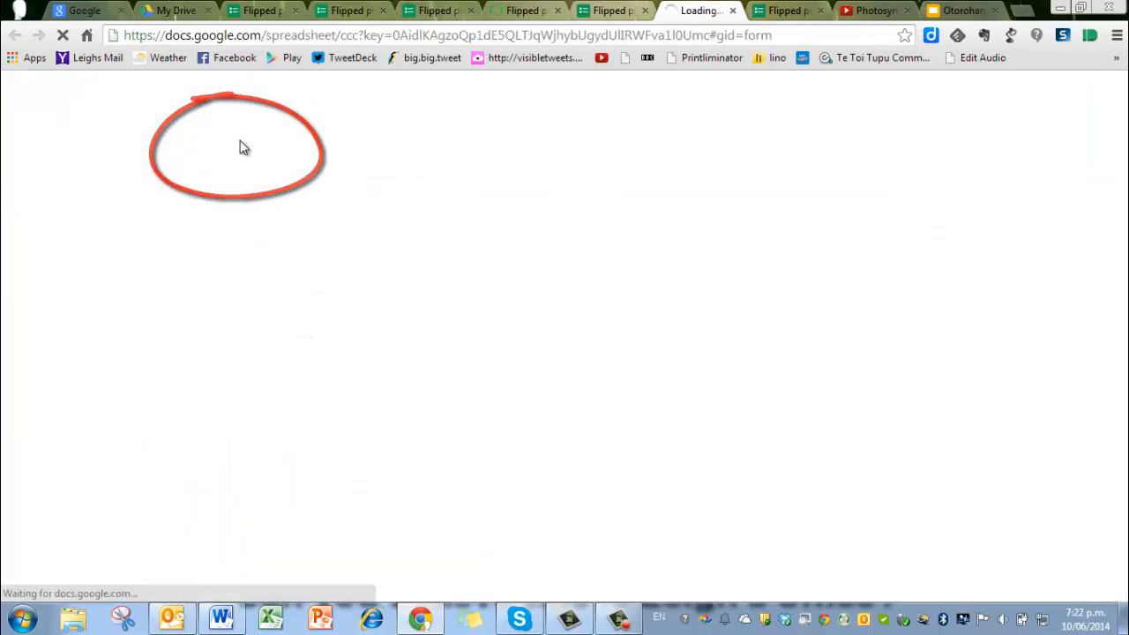